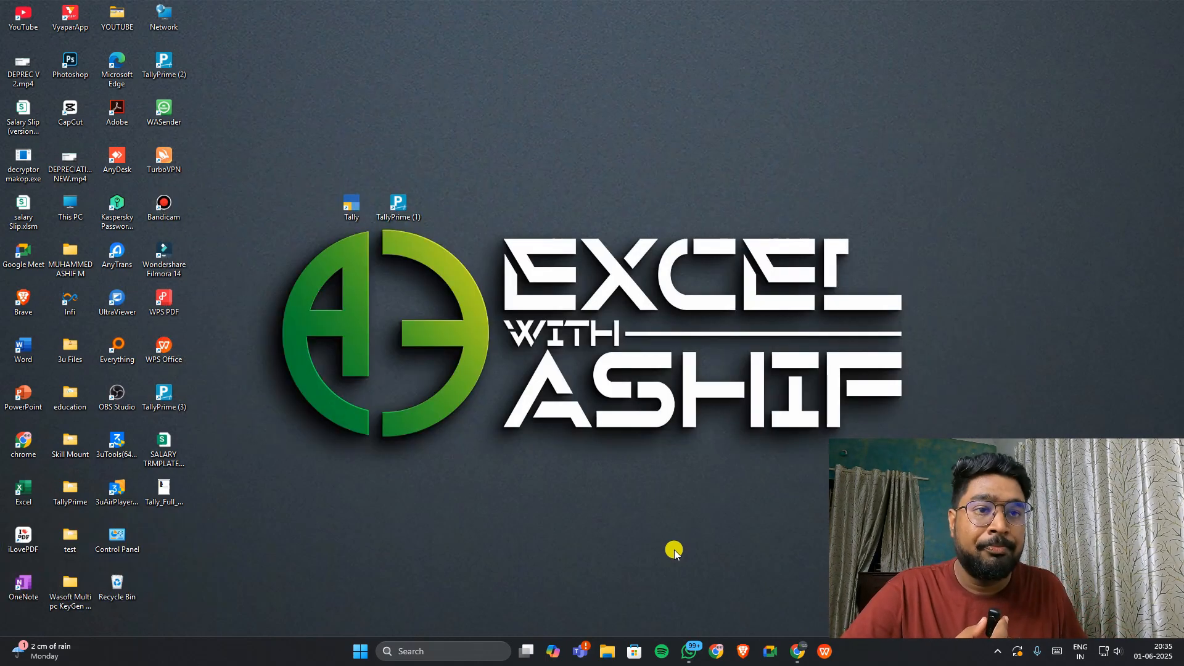
Step: Bring up Chrome from the taskbar with Canva's templates page showing
click(800, 651)
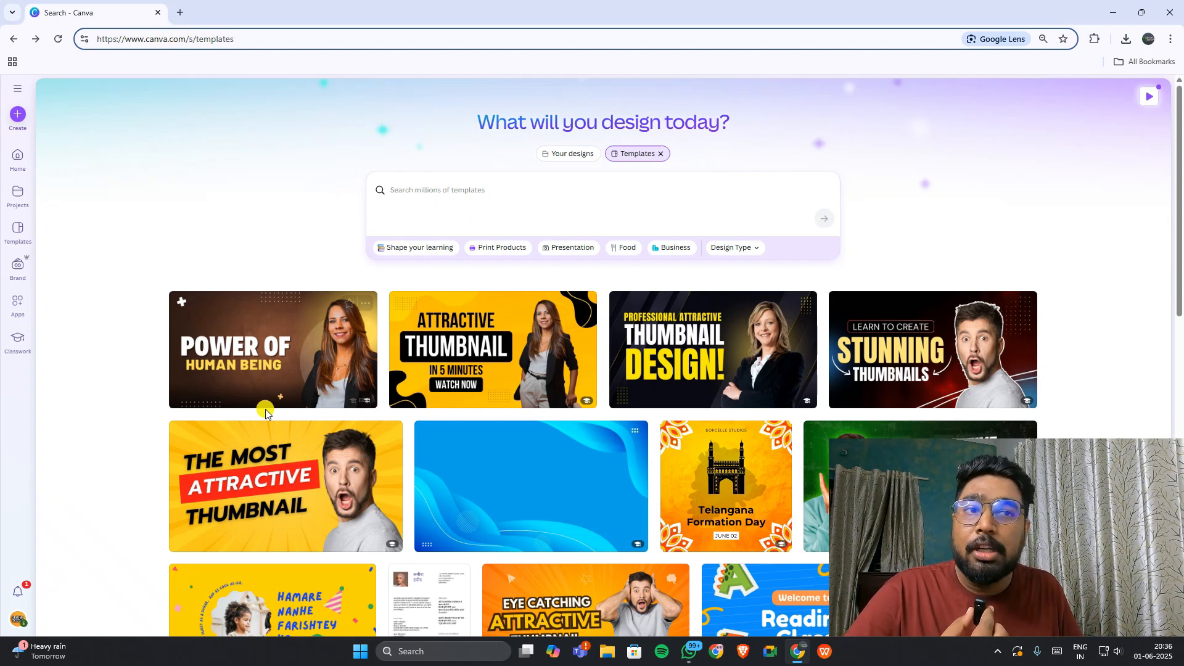
Step: Search Canva templates for 'name slip with photo' and scroll through the results
click(491, 190)
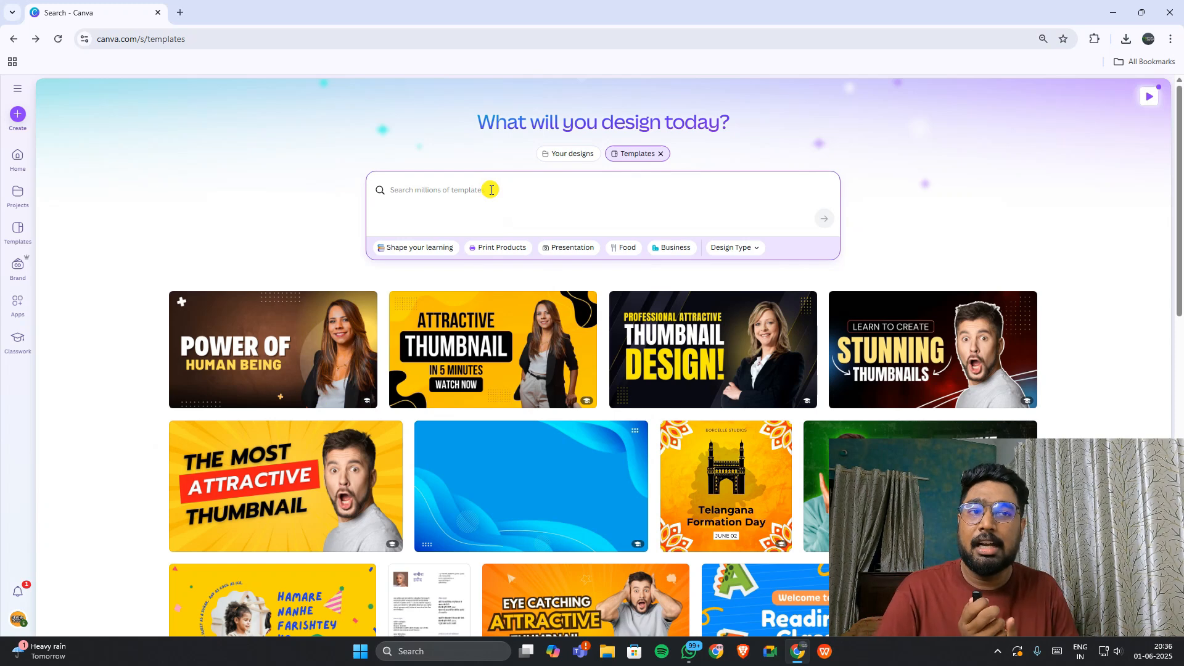
text(NAME)
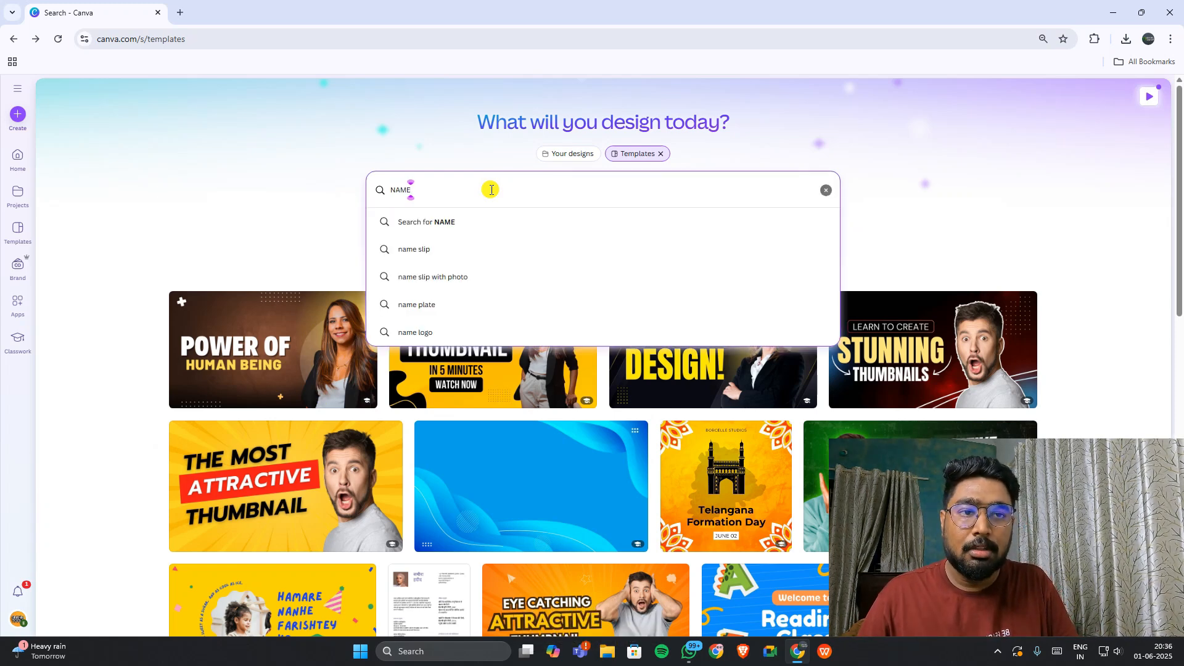
key(Down)
key(Down)
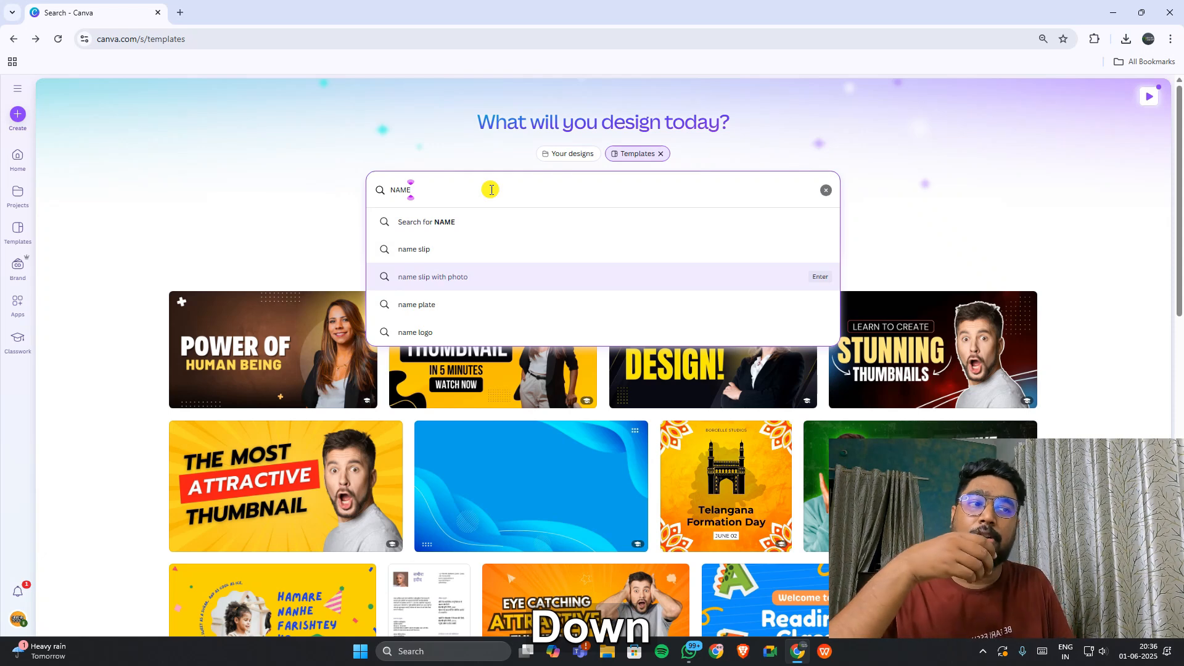
key(Return)
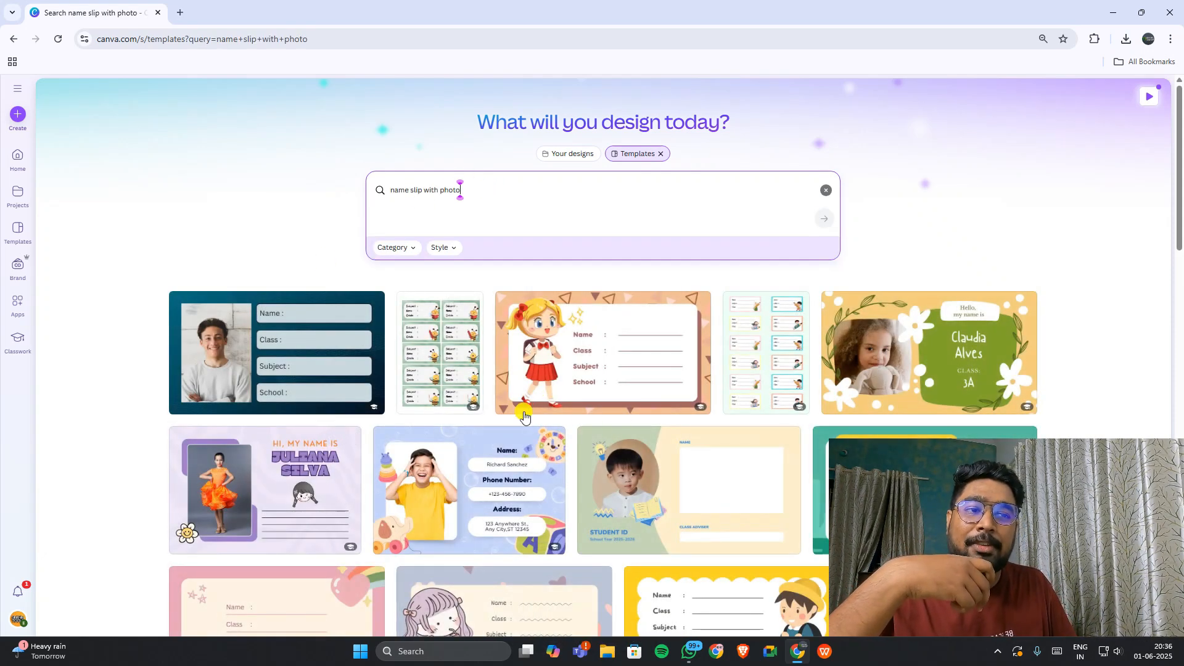
scroll(457, 327, down, 3)
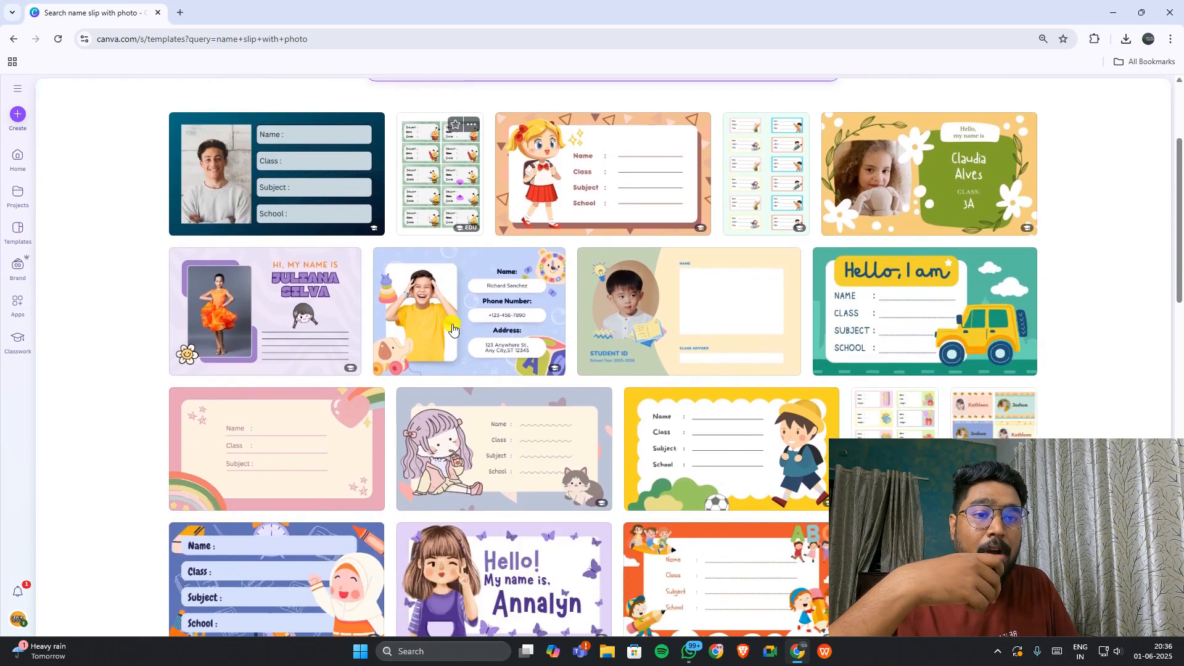
scroll(452, 328, down, 1)
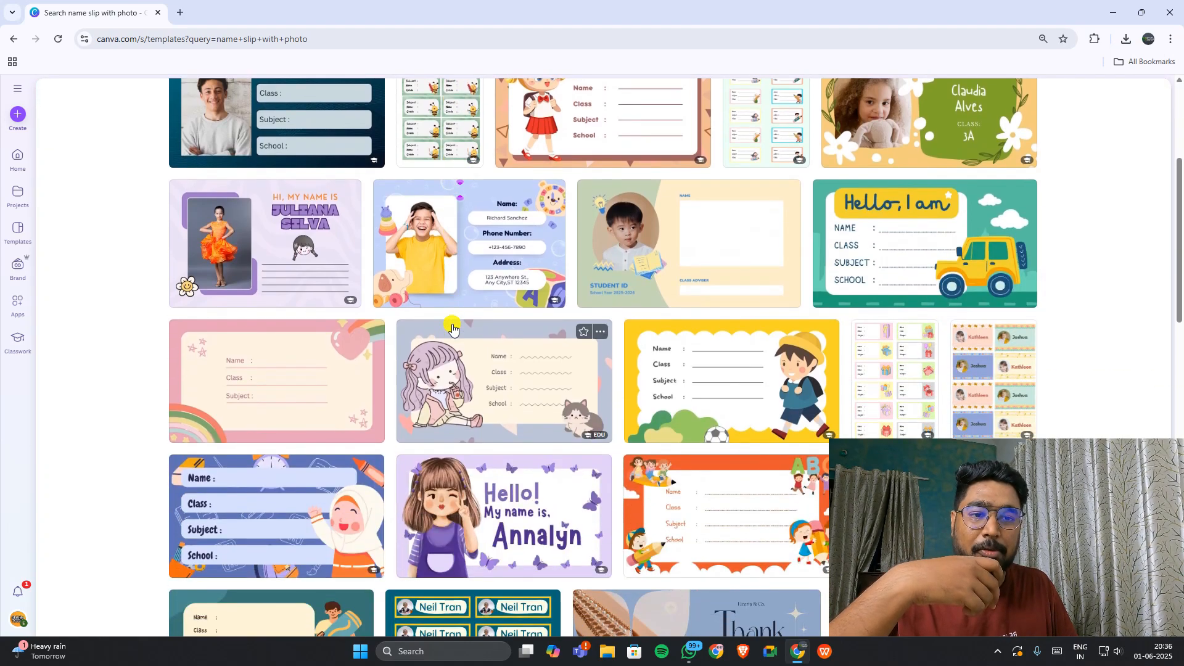
scroll(764, 352, down, 7)
scroll(763, 353, up, 5)
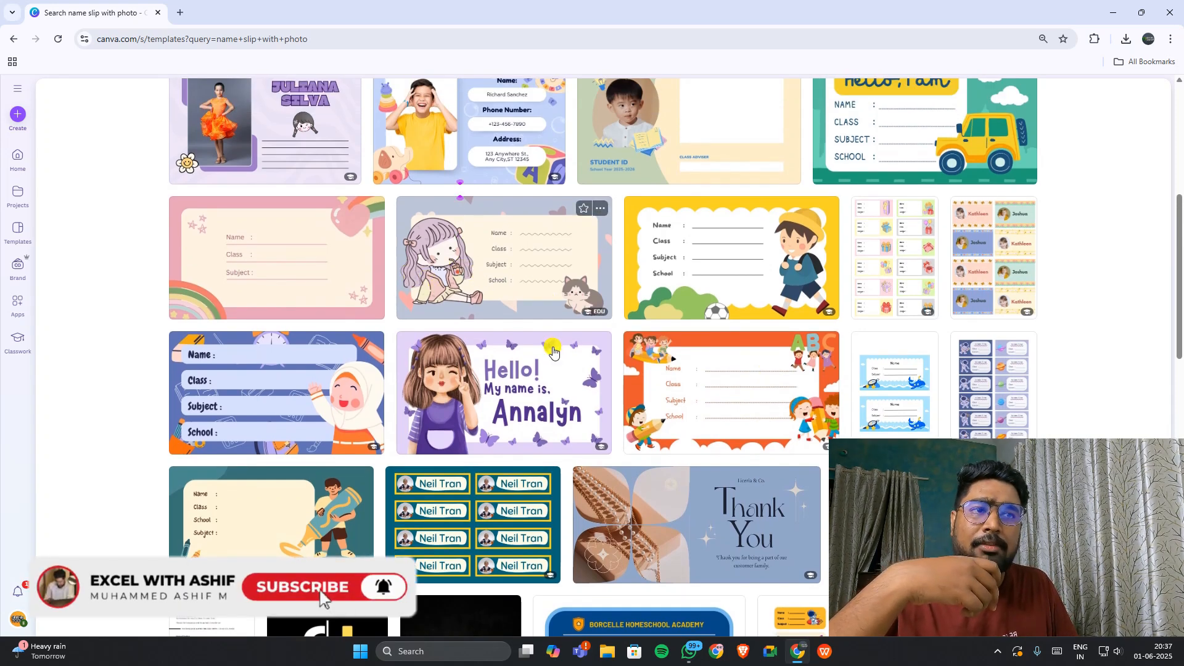
scroll(553, 352, up, 2)
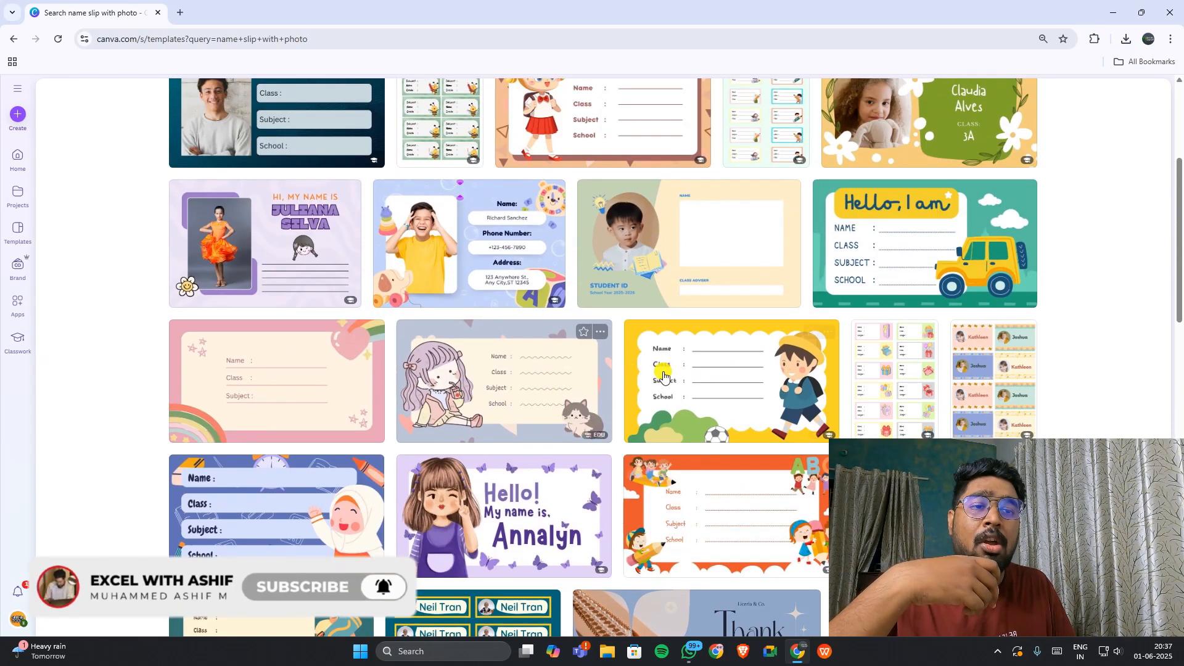
Step: Preview the Yellow Colorful Boy Name Tag template and open it for customising
click(692, 375)
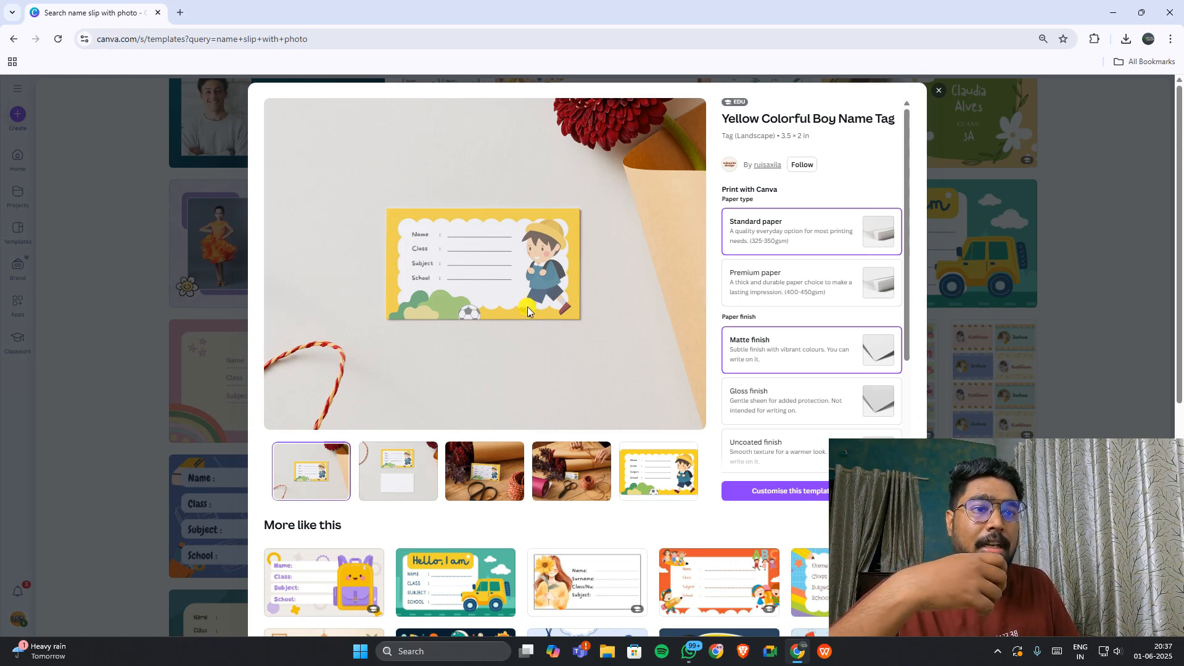
mouse_move(1162, 443)
mouse_down()
mouse_move(1161, 454)
mouse_move(1161, 401)
mouse_move(1162, 438)
mouse_up()
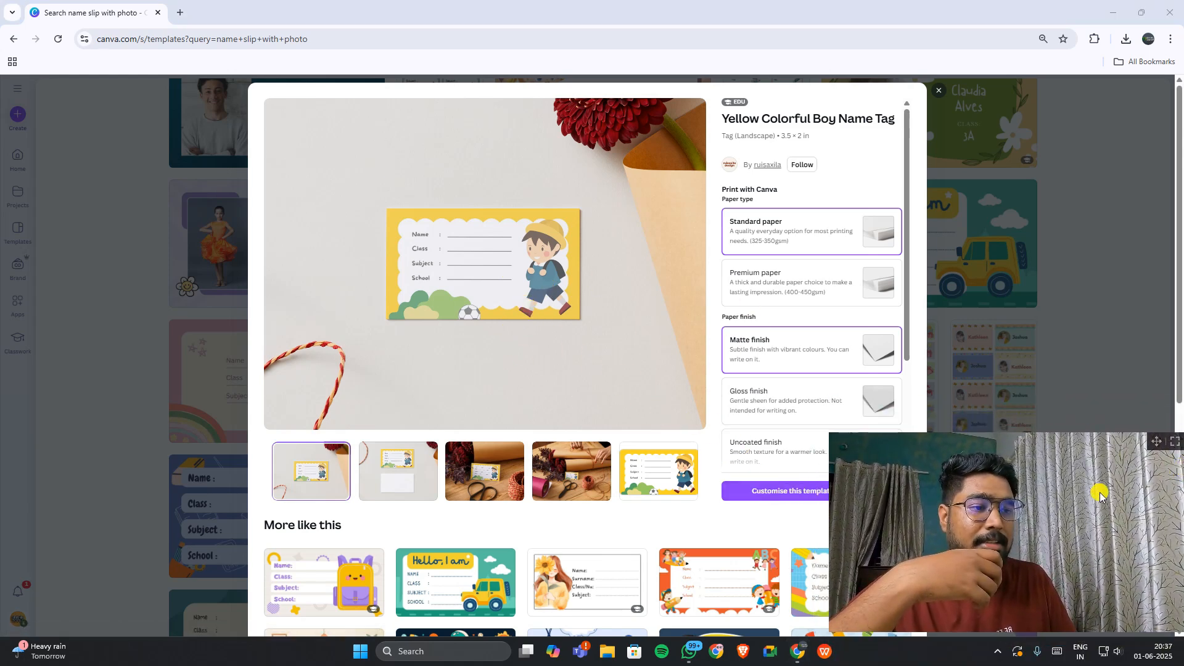
click(778, 492)
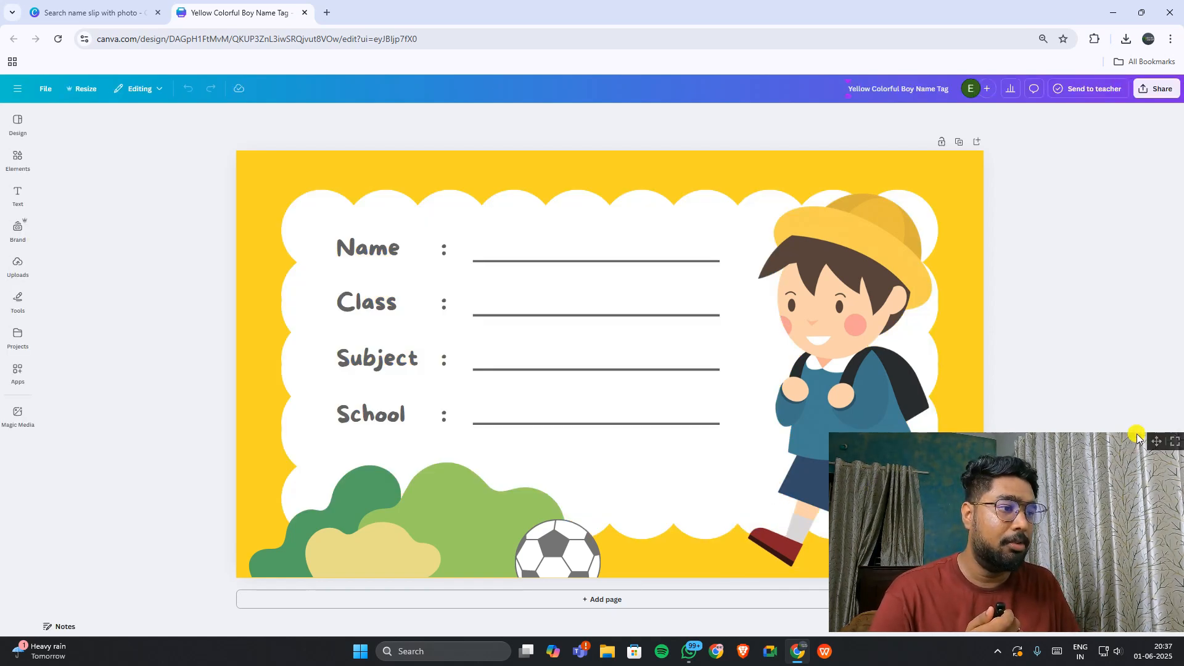
Step: Check the child's photo in the WhatsApp viewer, then show Canva's Uploads panel
drag(1166, 462, 1166, 497)
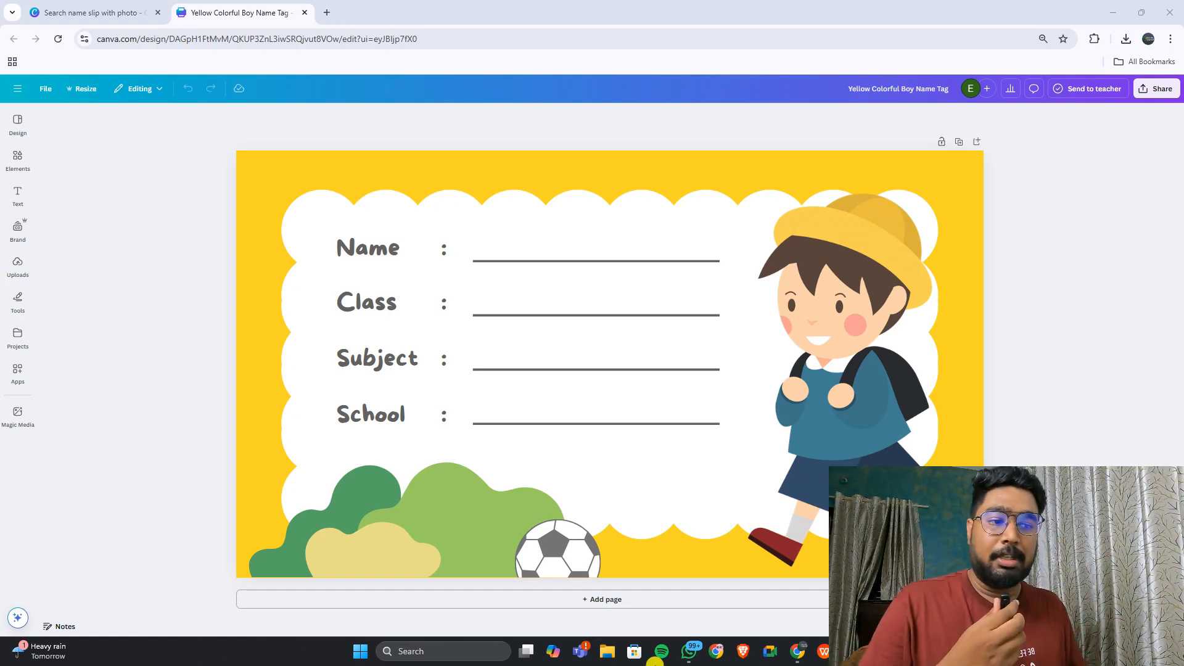
click(689, 651)
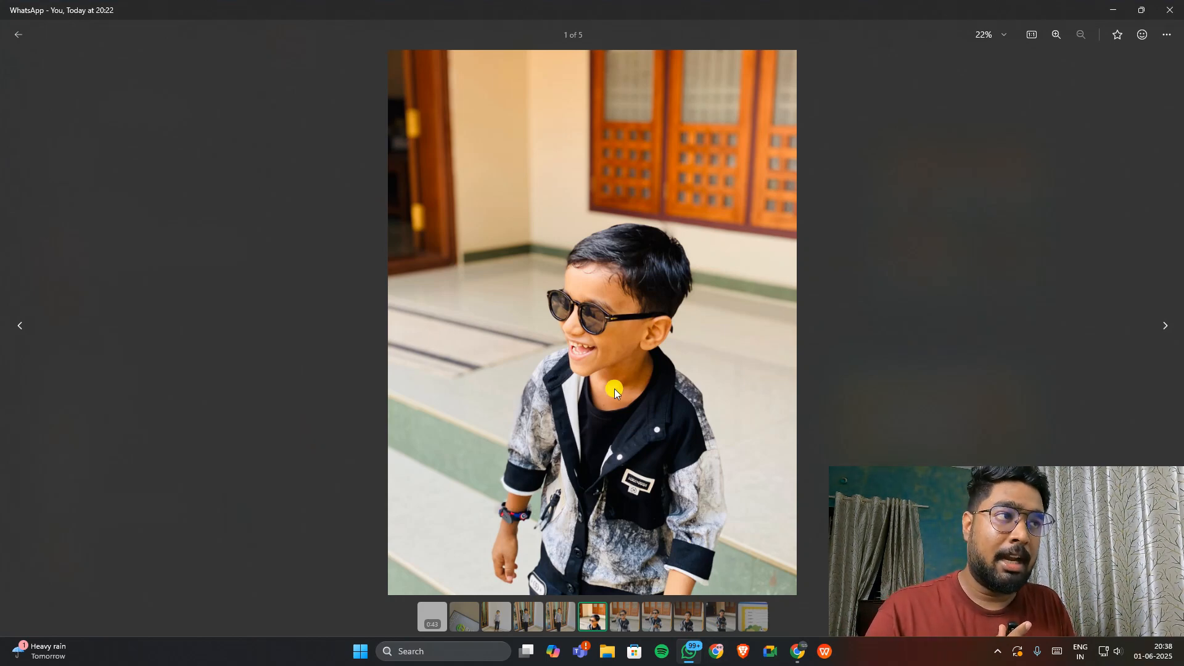
click(1112, 10)
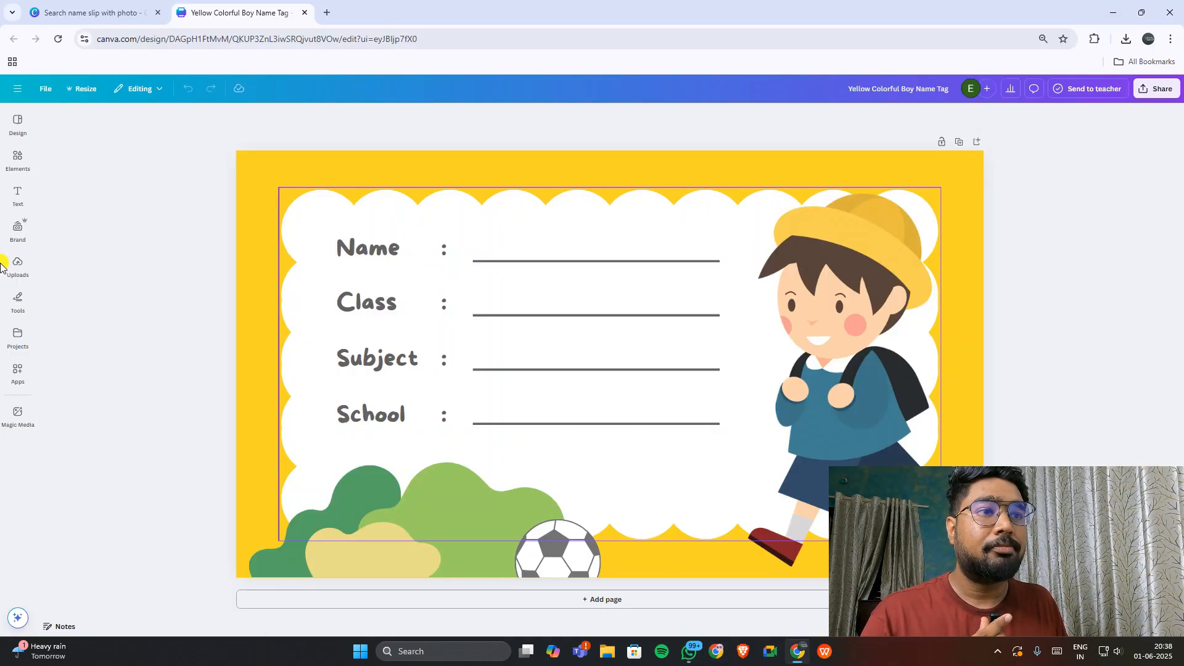
click(18, 263)
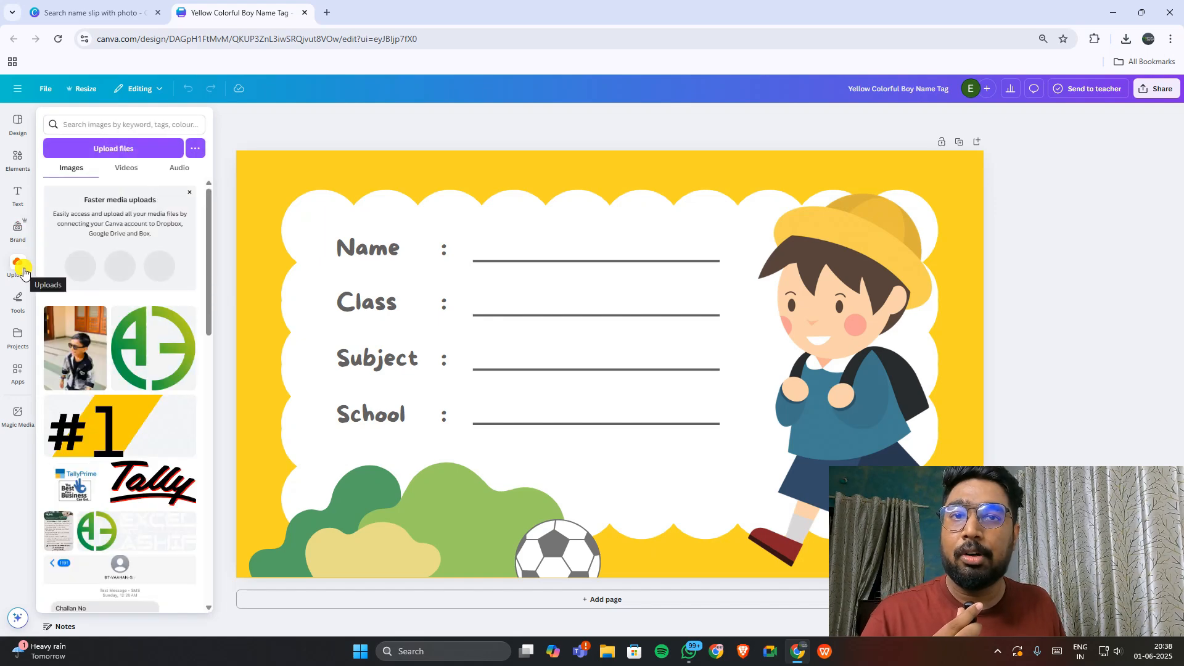
Step: Upload the WhatsApp photo 'WhatsApp Image 2025-06-01 at 20.22.10_e4112418.jpg' to Canva
click(99, 148)
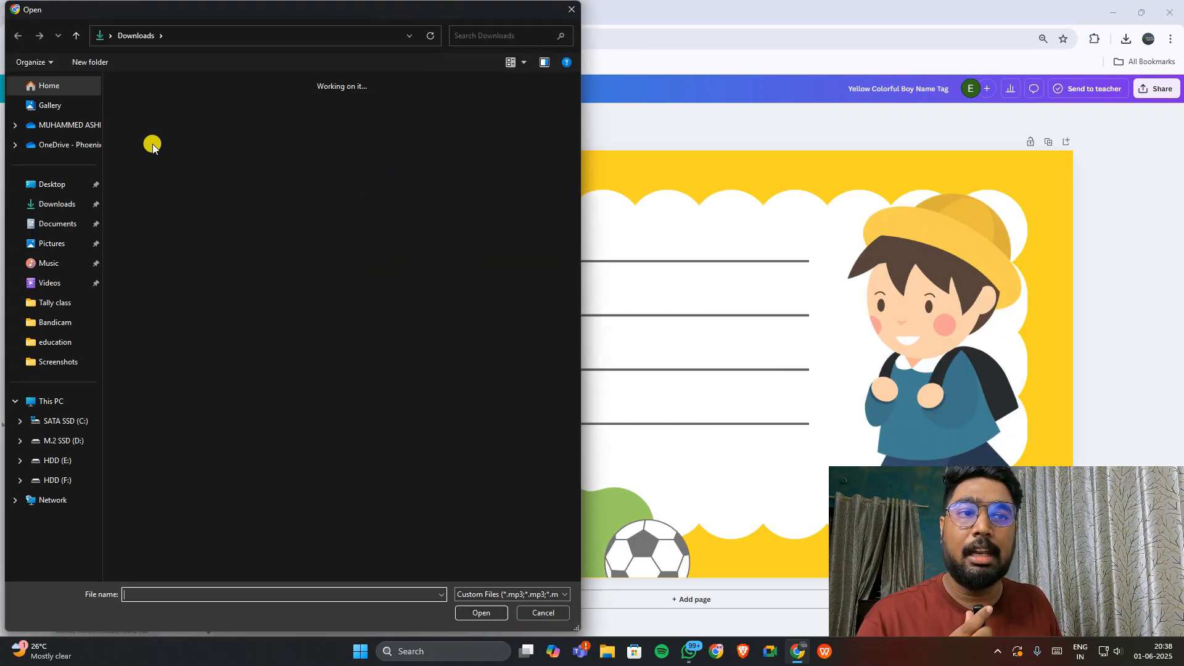
click(154, 114)
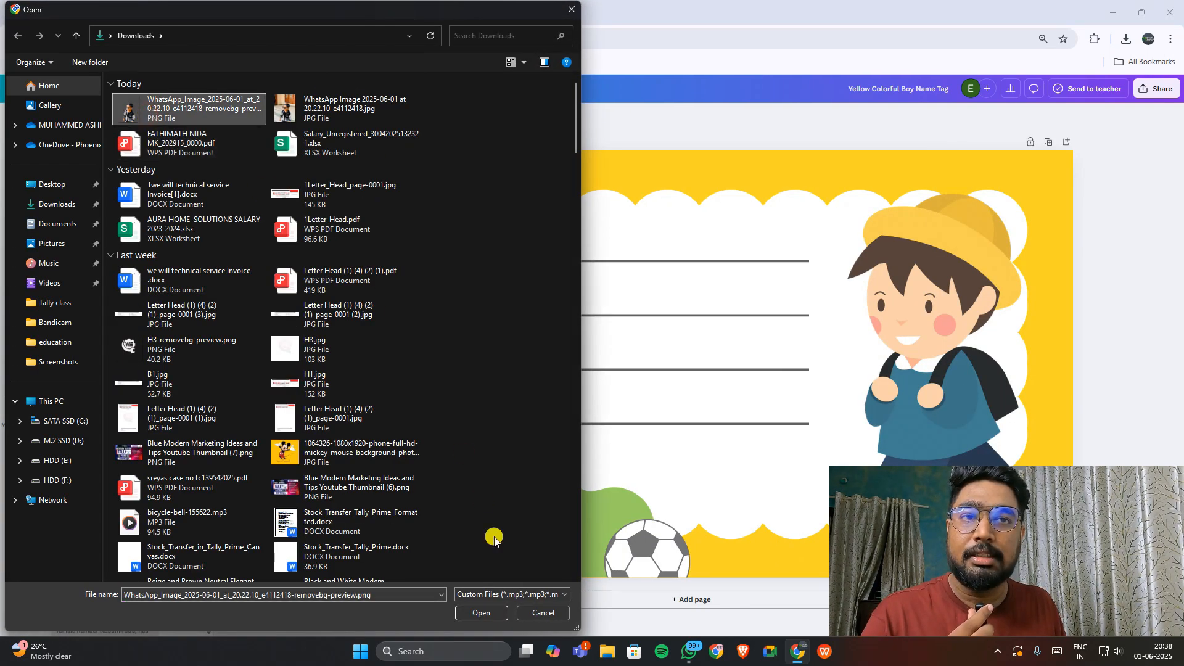
click(285, 117)
click(484, 613)
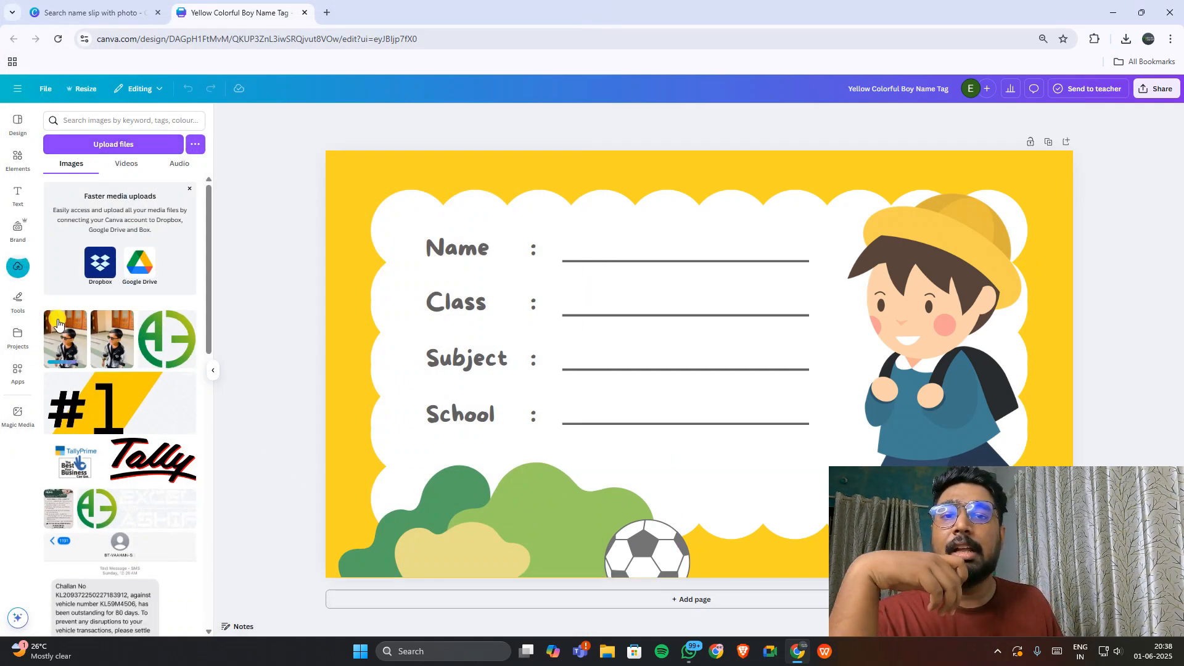
Step: Zoom out and delete the cartoon boy illustration from the name tag
key(ctrl+minus)
click(864, 330)
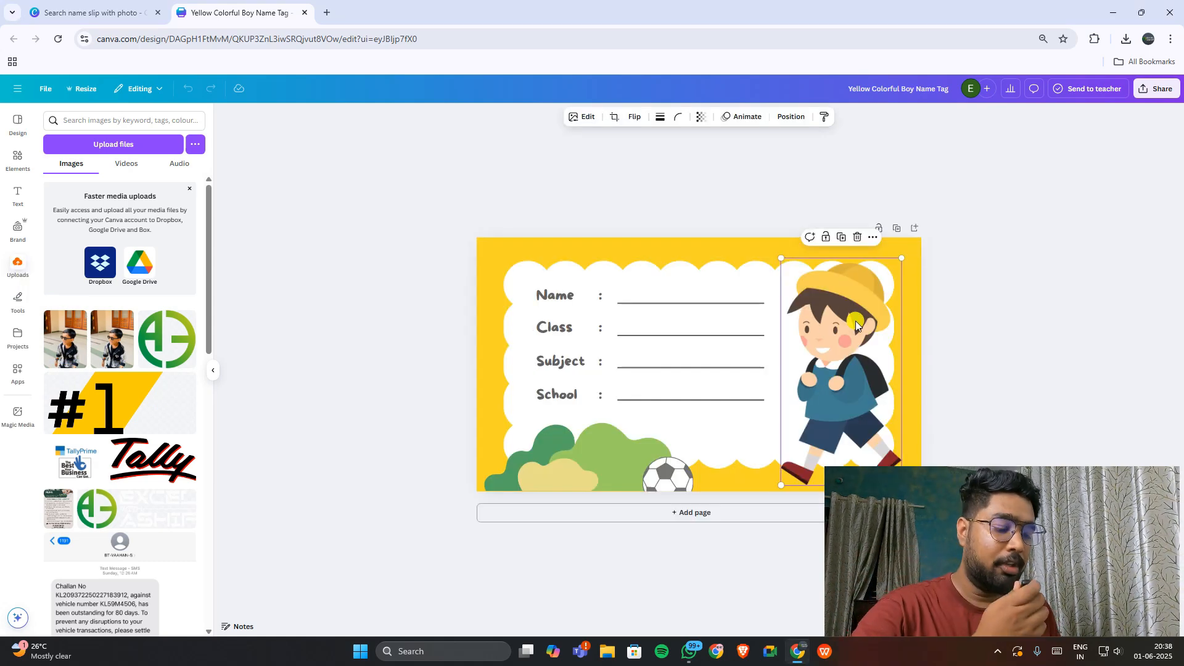
key(Delete)
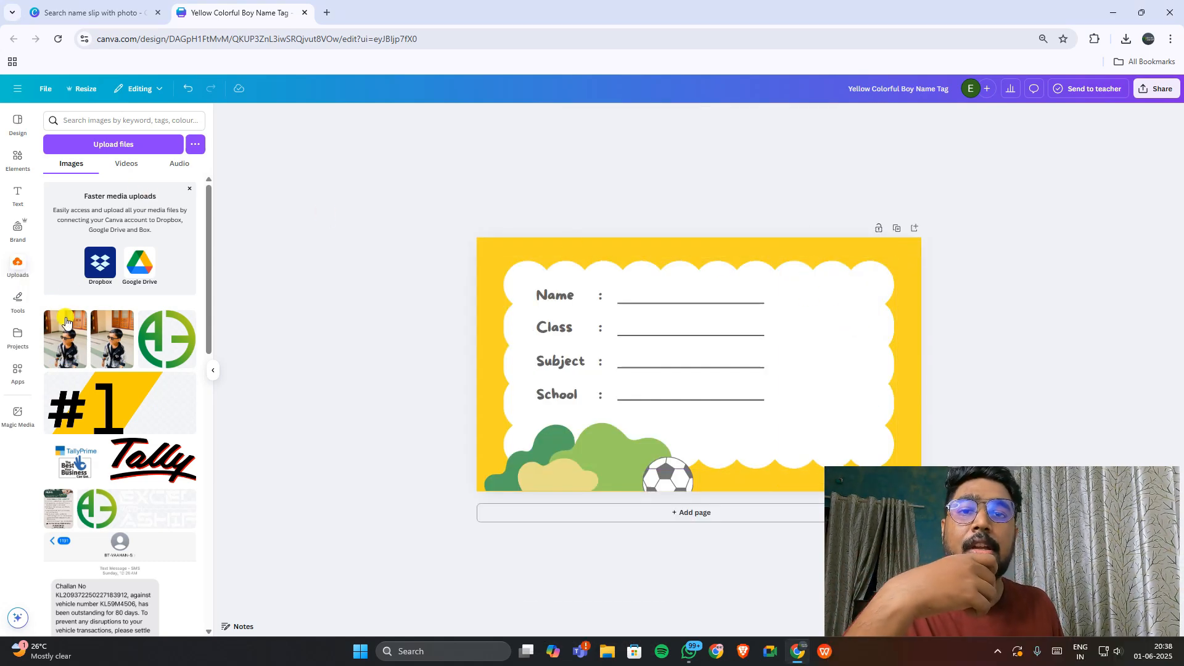
Step: Add the uploaded photo to the tag, enlarging it and moving it toward the centre
click(66, 338)
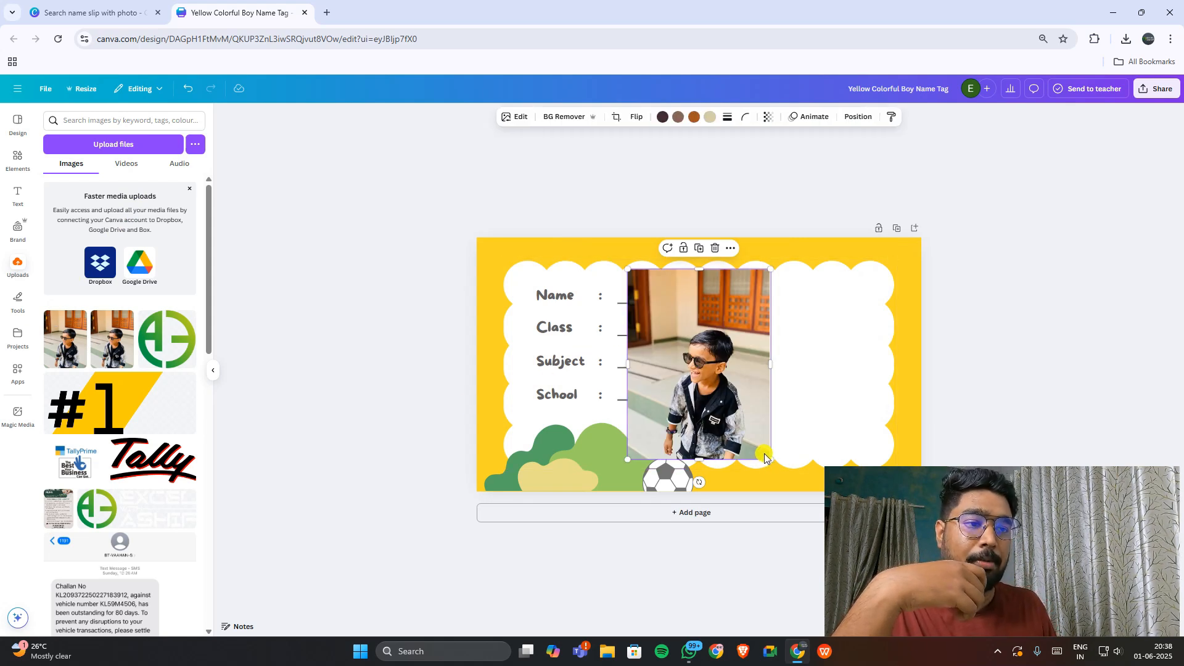
drag(770, 459, 804, 489)
drag(736, 422, 669, 406)
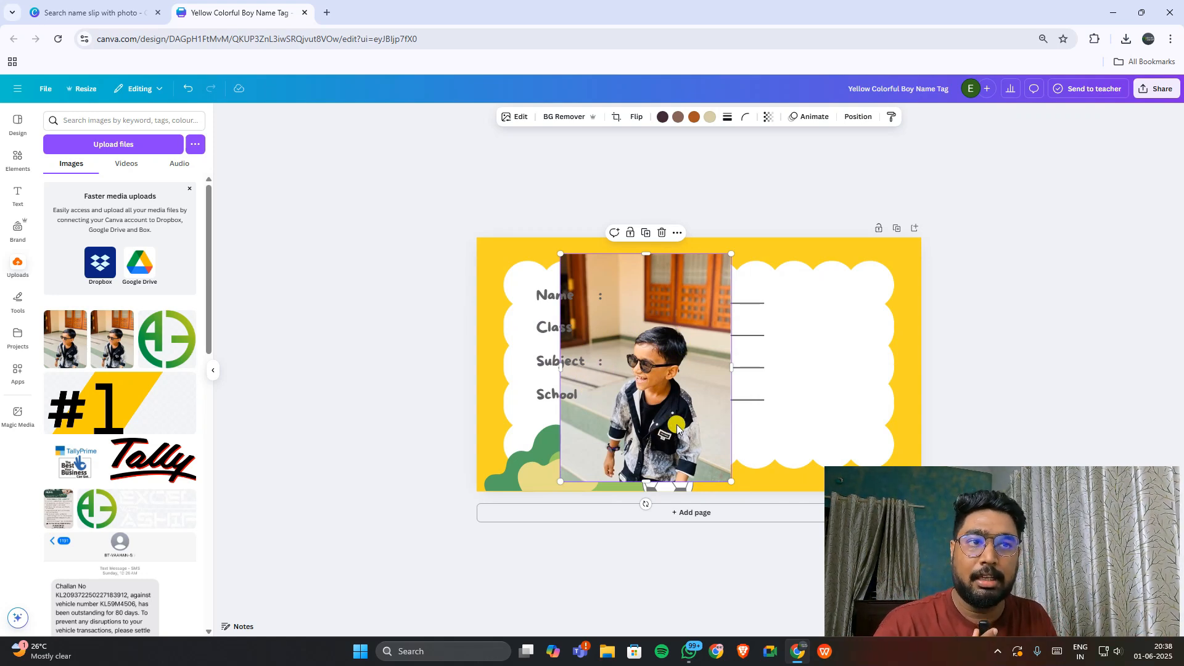
Step: Remove the photo's background, then enlarge the cut-out and move it to the card's right edge
click(560, 123)
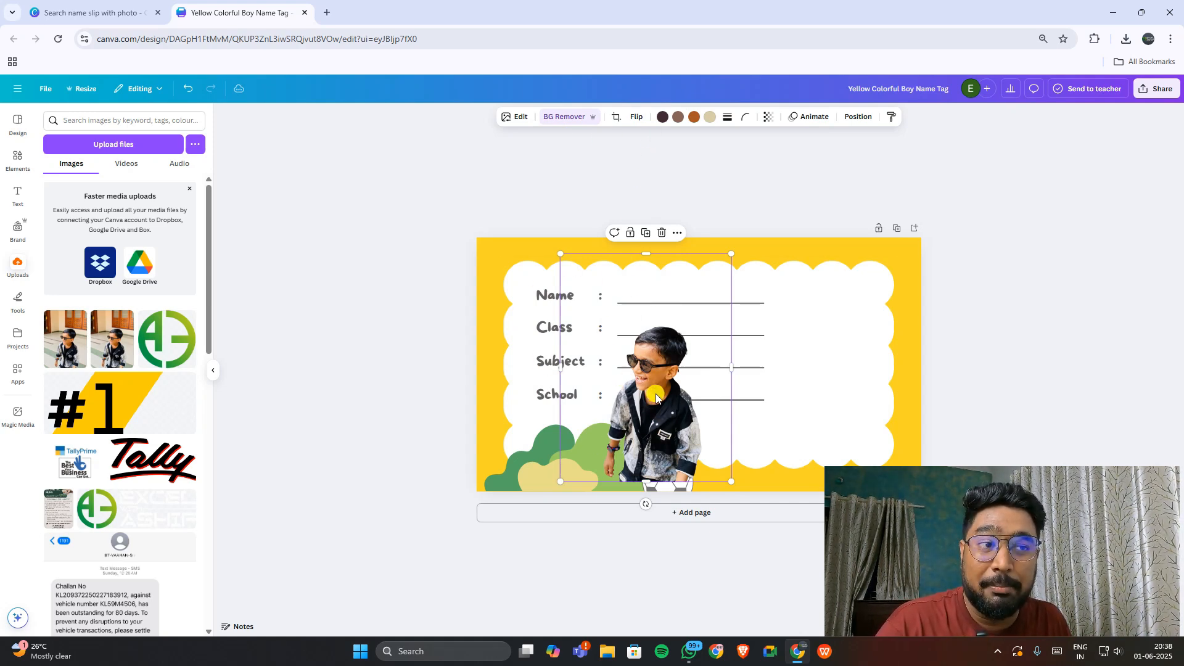
drag(731, 481, 766, 499)
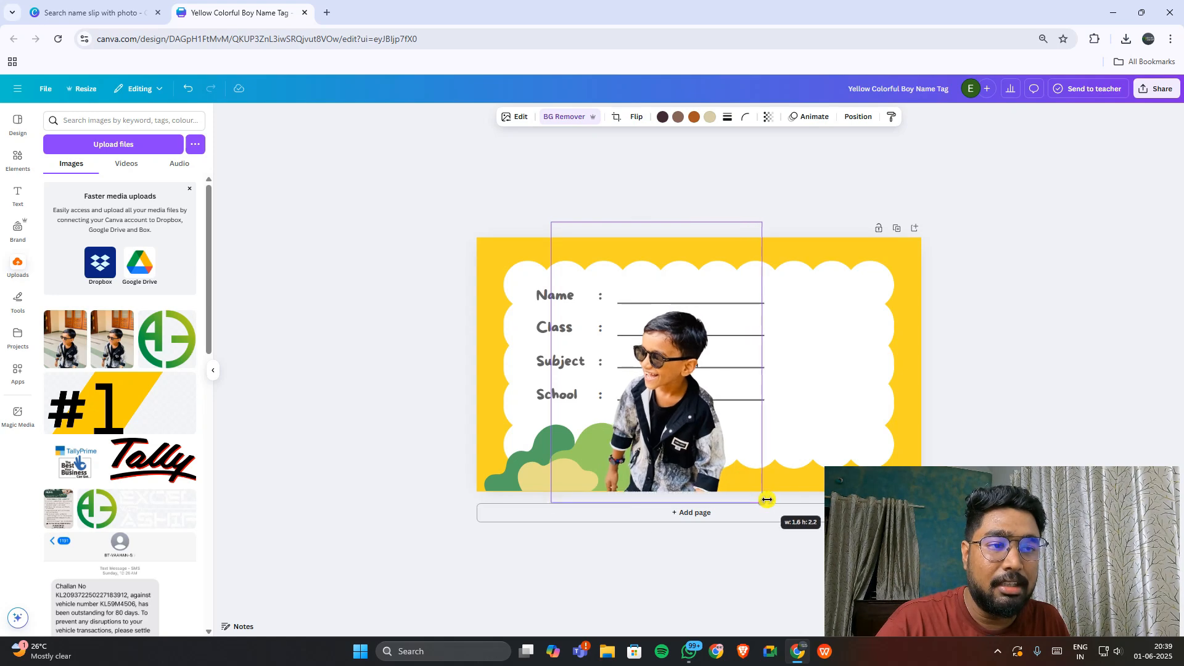
drag(699, 448, 844, 411)
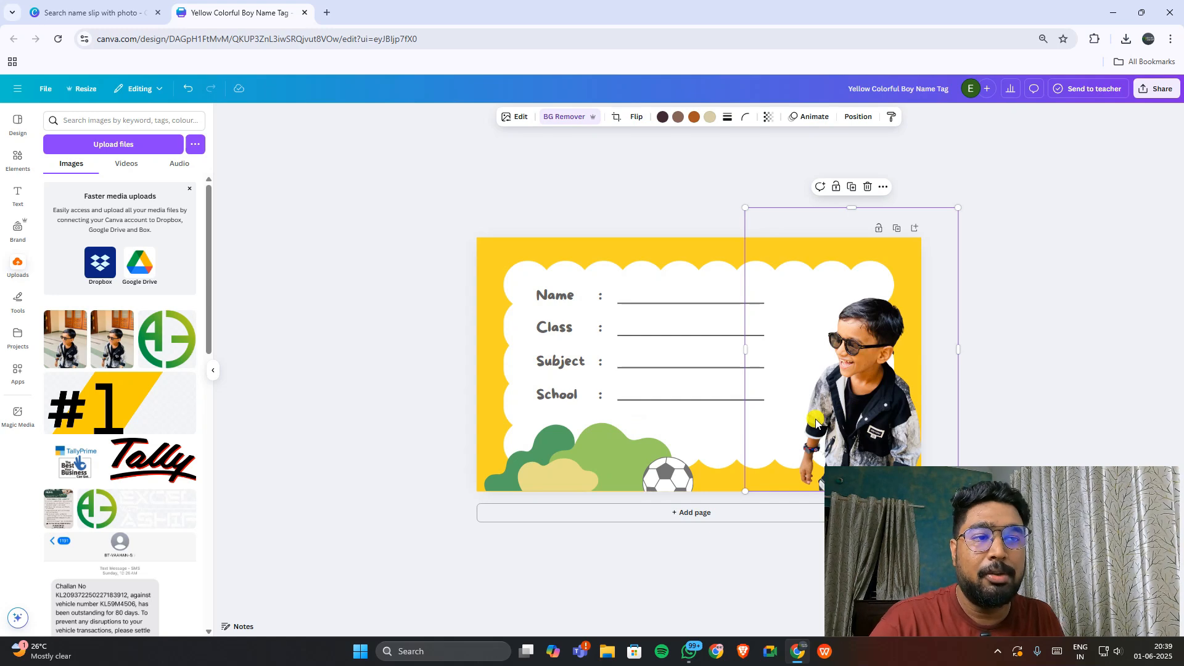
click(711, 402)
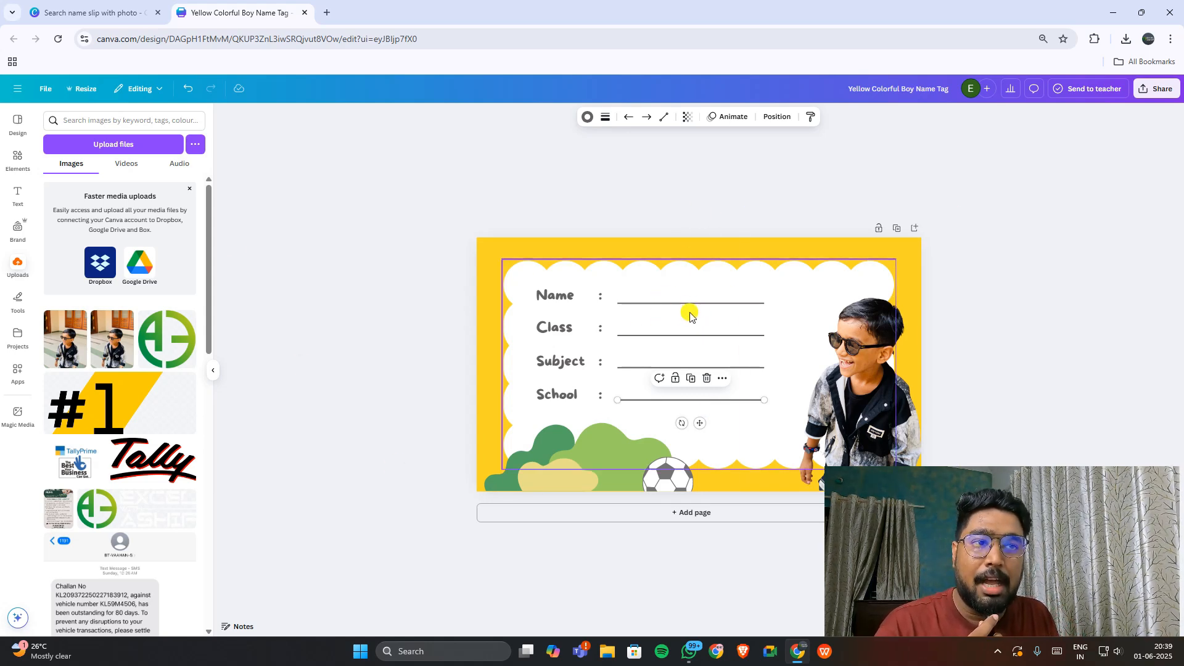
Step: Add a subheading text box with the child's full name and move it onto the Name line
click(18, 195)
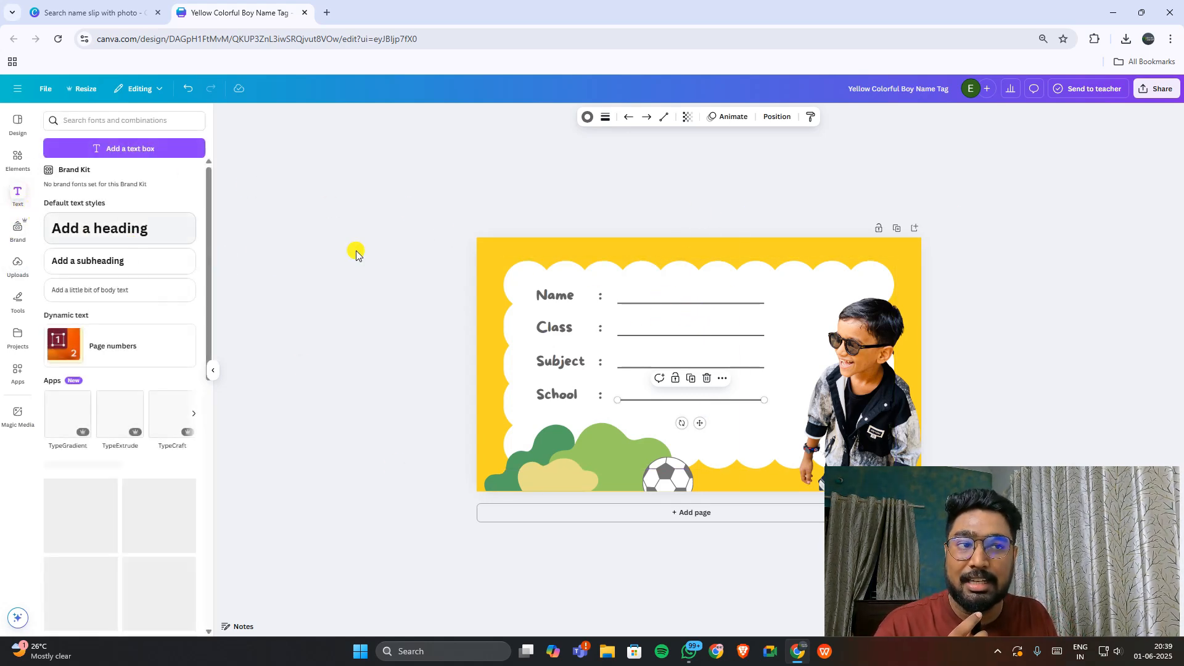
click(109, 261)
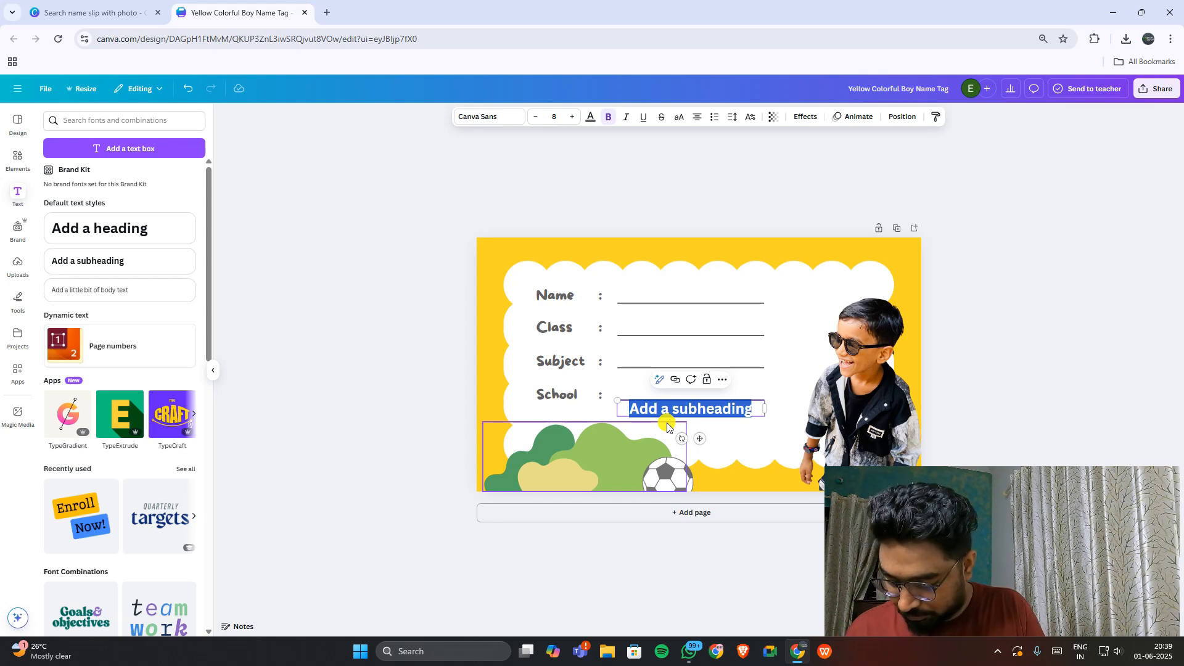
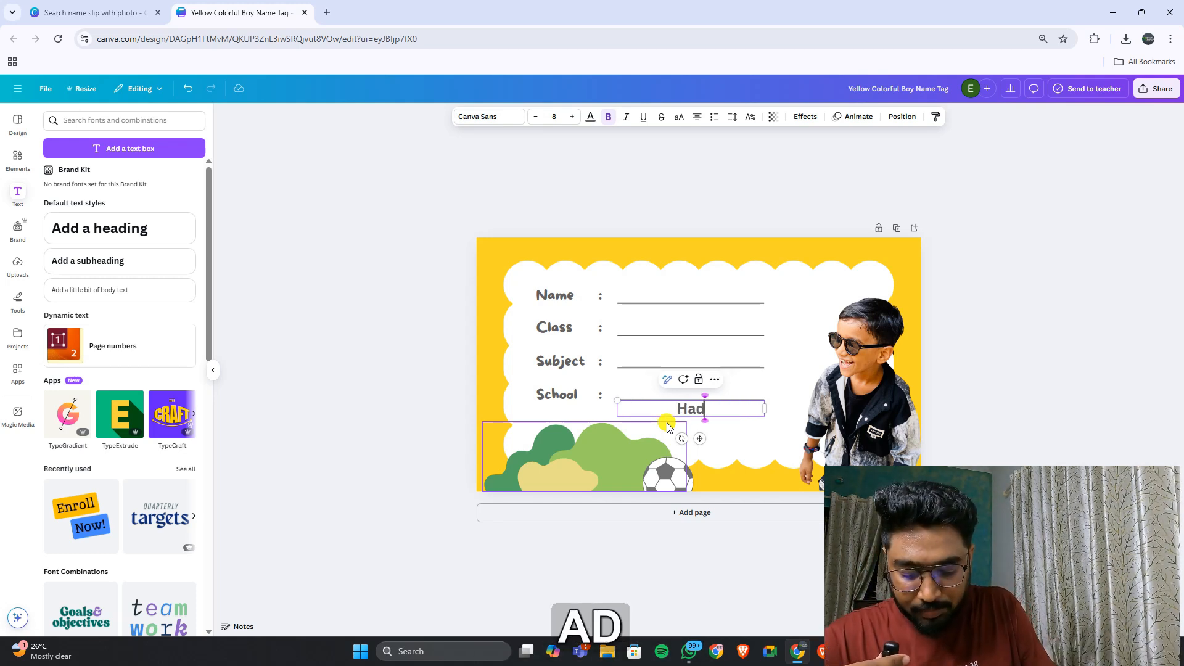
key(Caps_Lock)
key(Caps_Lock)
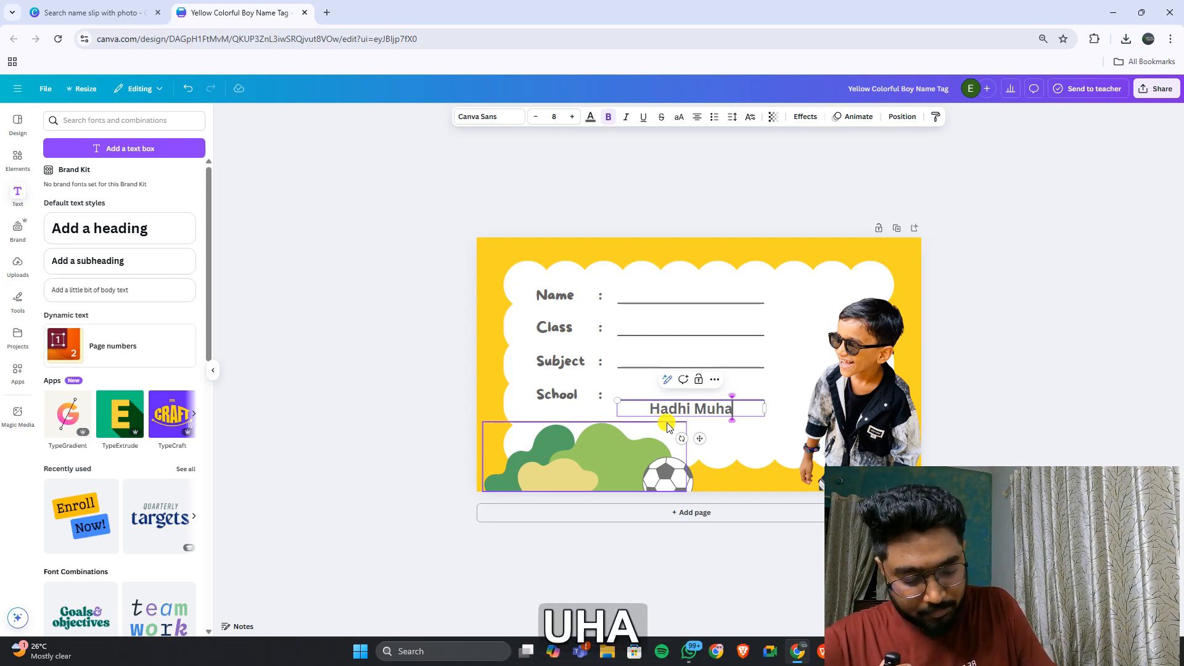
key(Caps_Lock)
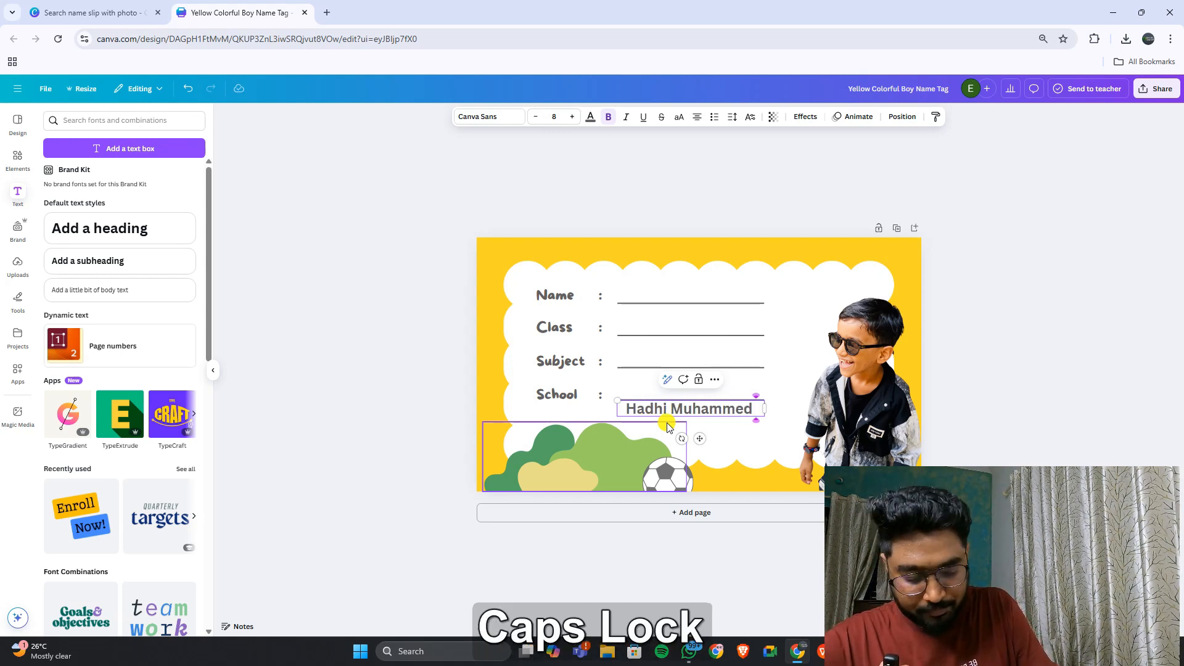
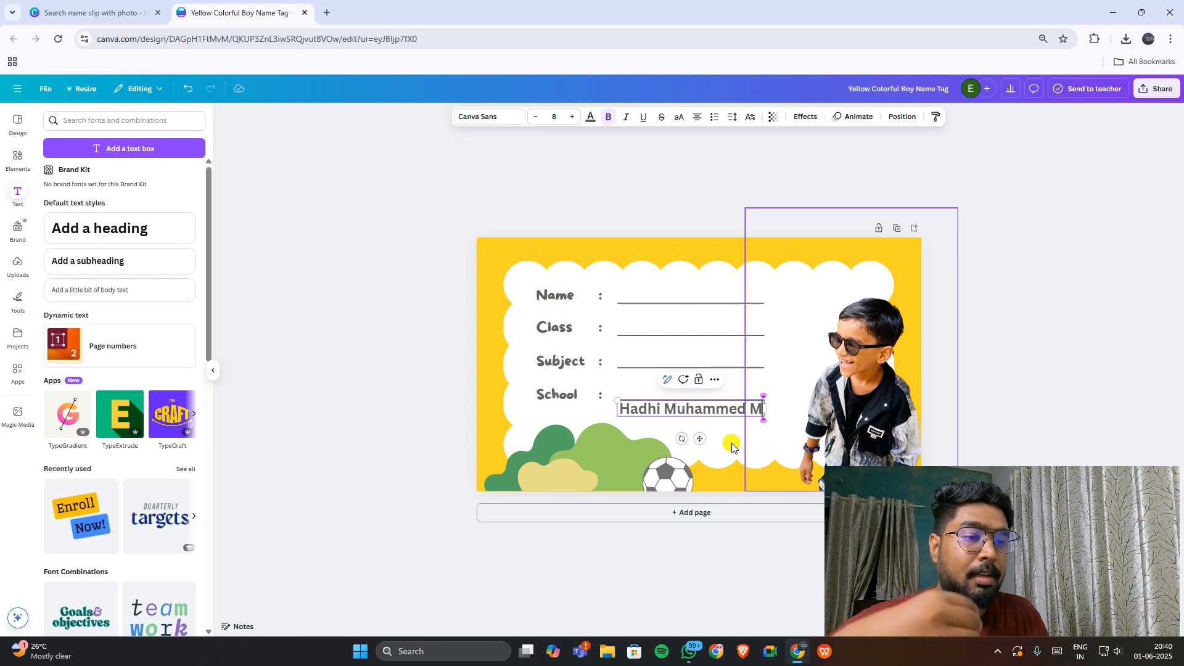
drag(714, 406, 730, 293)
right_click(728, 292)
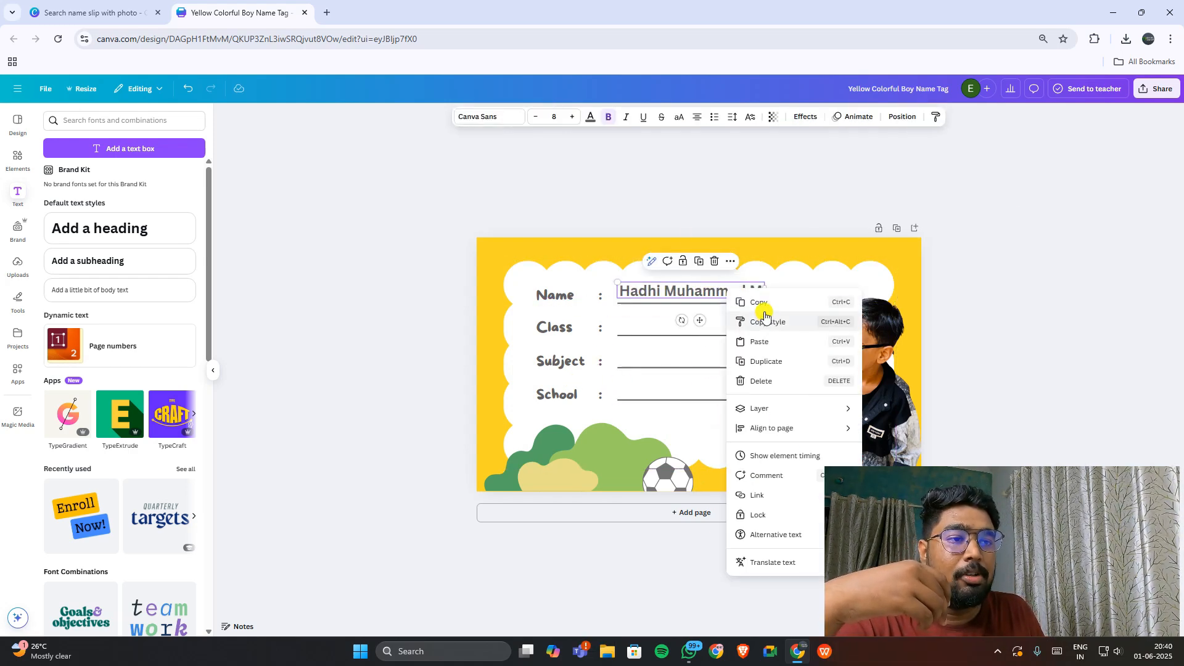
Step: Paste a copy of the name box onto the Class line and replace its text with 1D
click(637, 322)
right_click(638, 321)
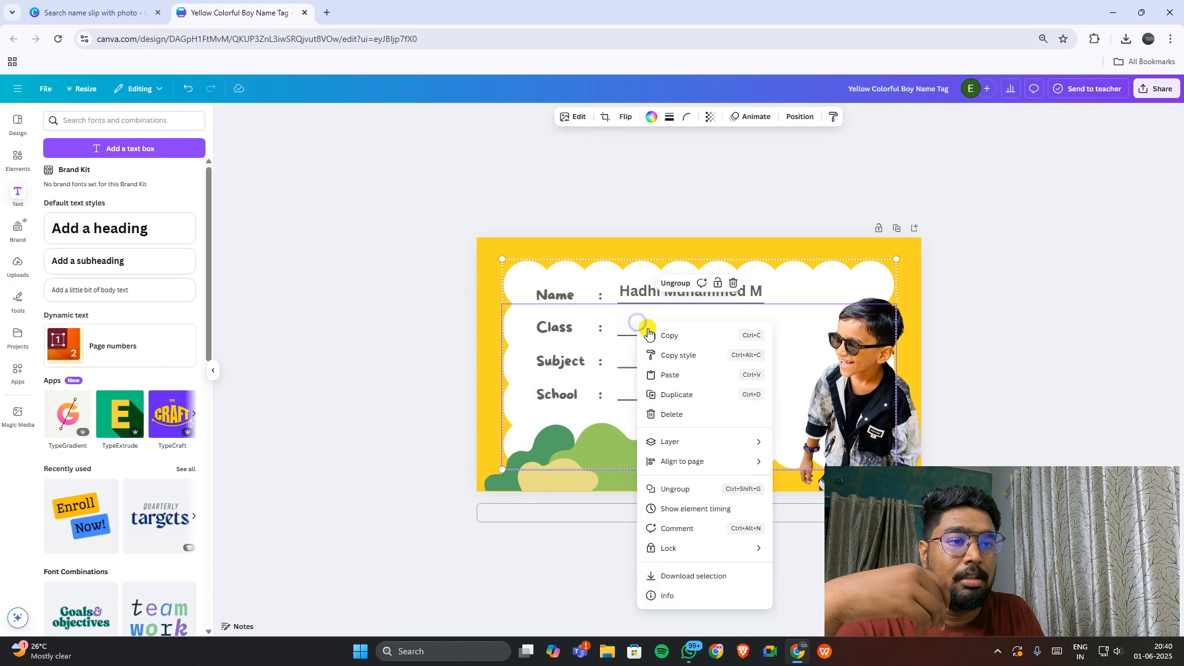
click(677, 374)
drag(687, 312, 669, 323)
double_click(665, 329)
key(ctrl+c)
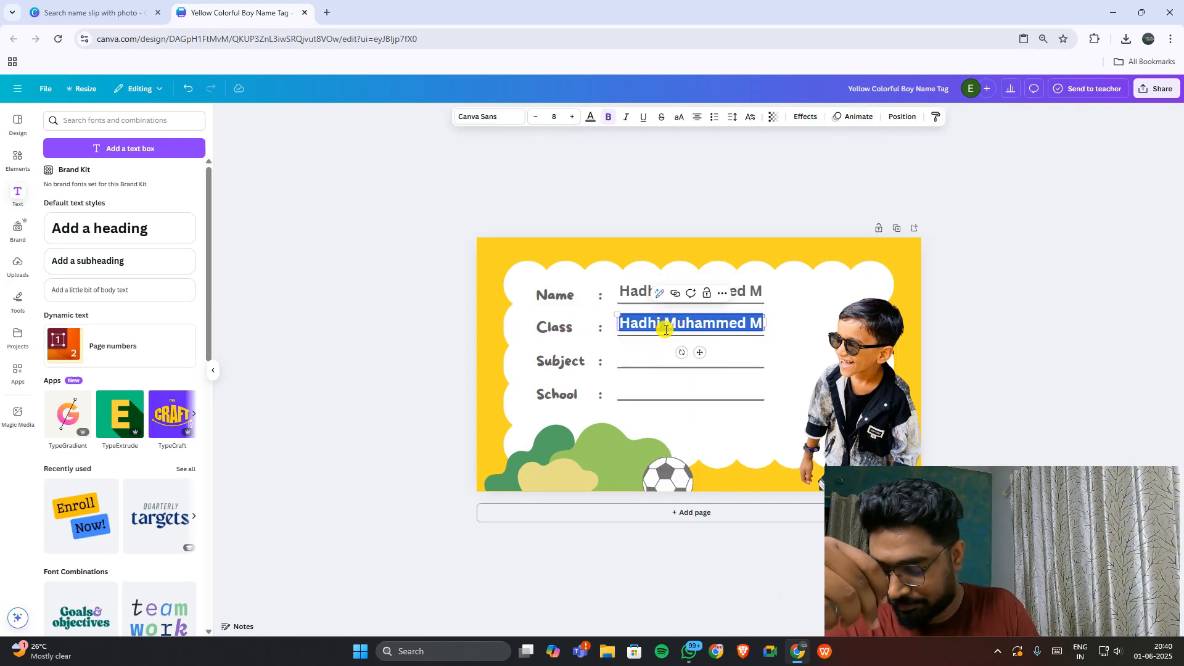
key(BackSpace)
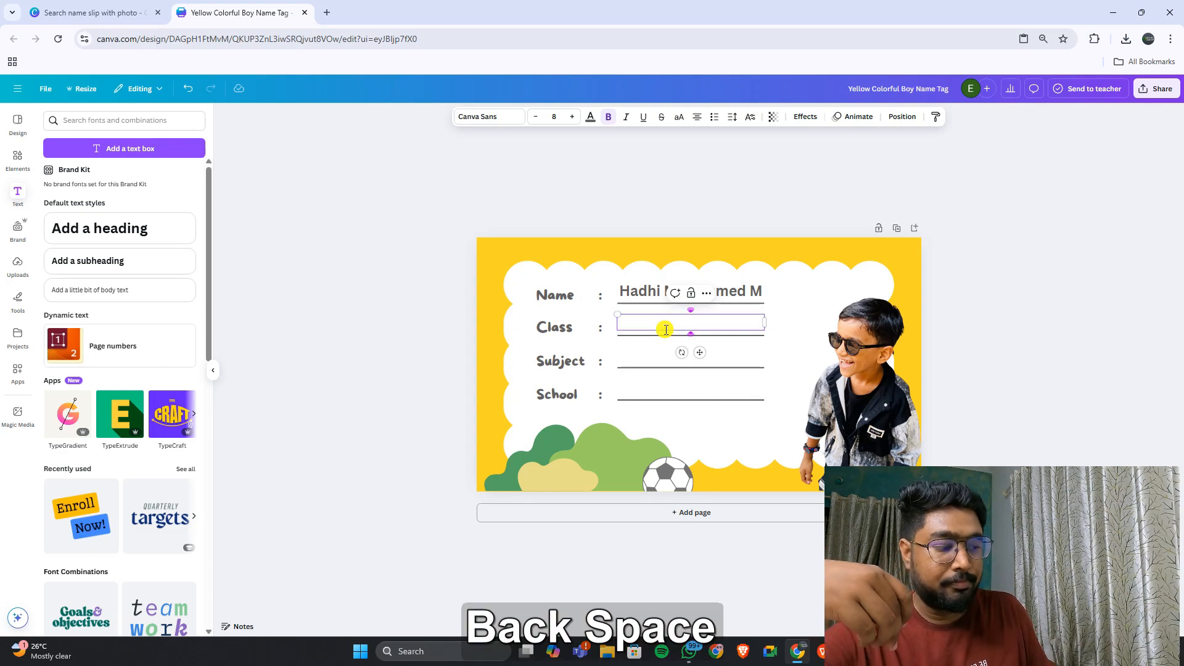
text(1D)
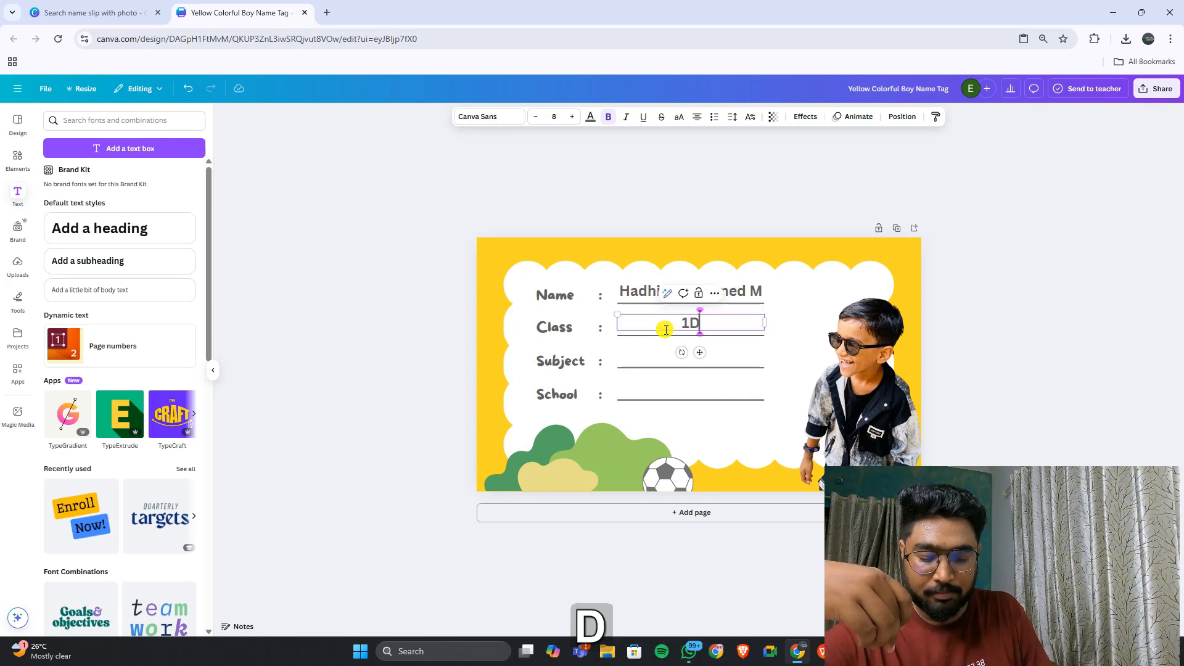
Step: Move the 1D text beside the Class label and paste another copy of the name box
click(783, 327)
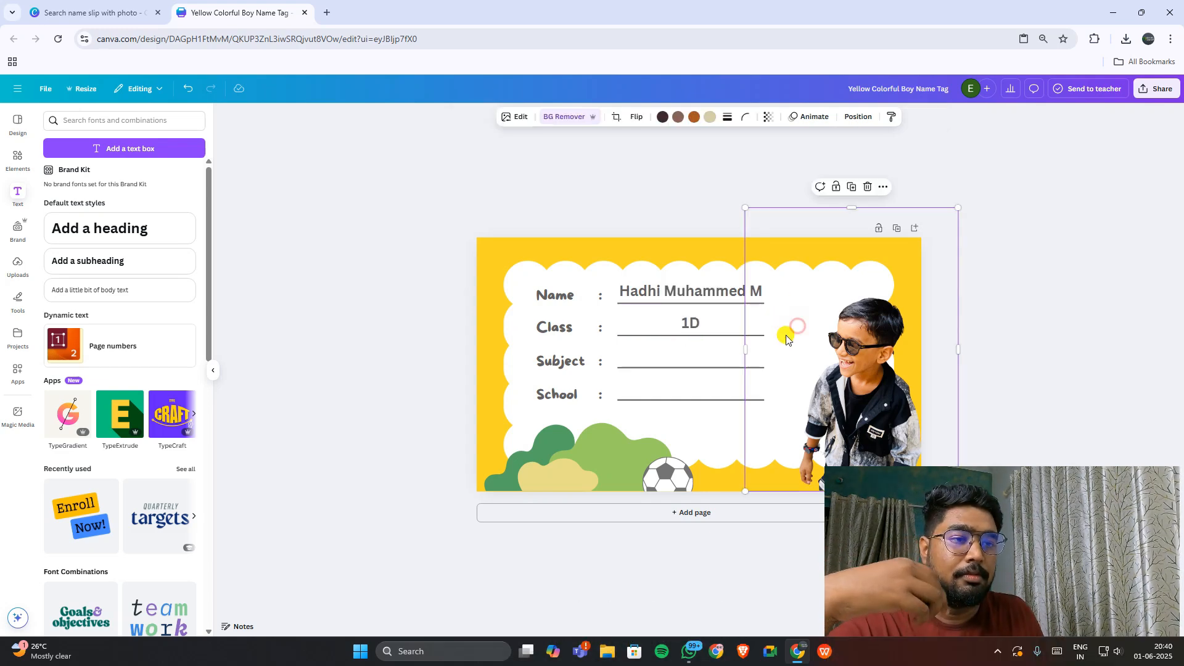
click(702, 324)
drag(702, 323, 642, 325)
click(672, 364)
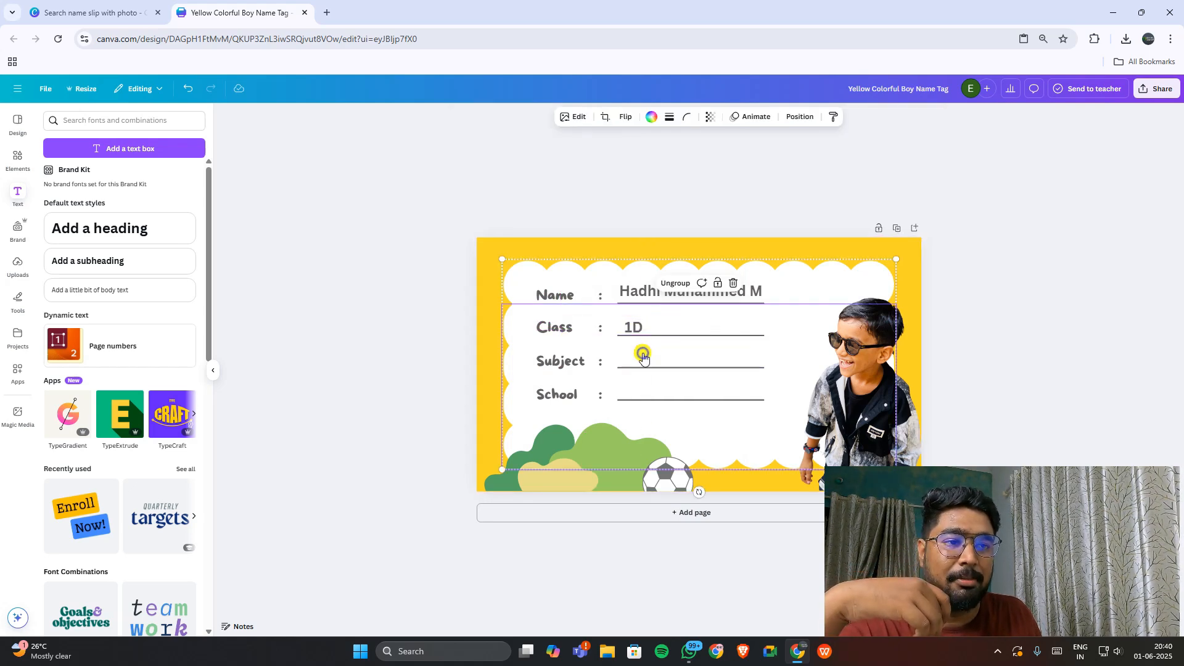
right_click(644, 349)
click(690, 398)
Step: Move the pasted copy onto the Subject line and empty it, after briefly typing MALAYA
drag(709, 312, 689, 360)
double_click(689, 360)
key(ctrl+c)
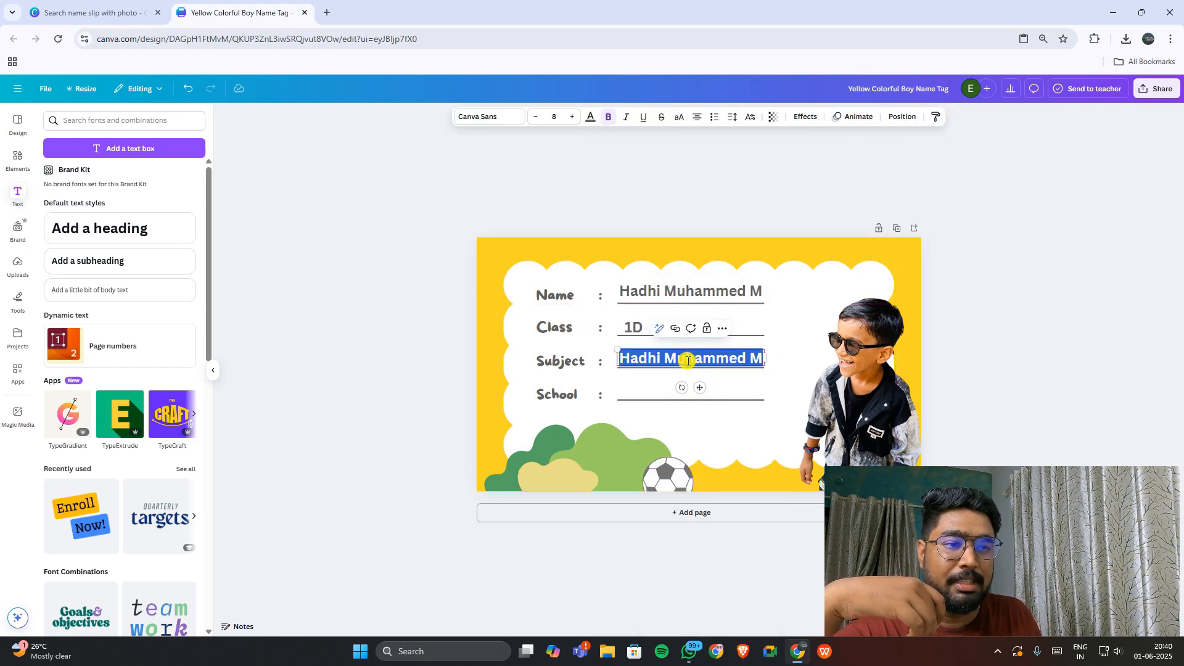
key(BackSpace)
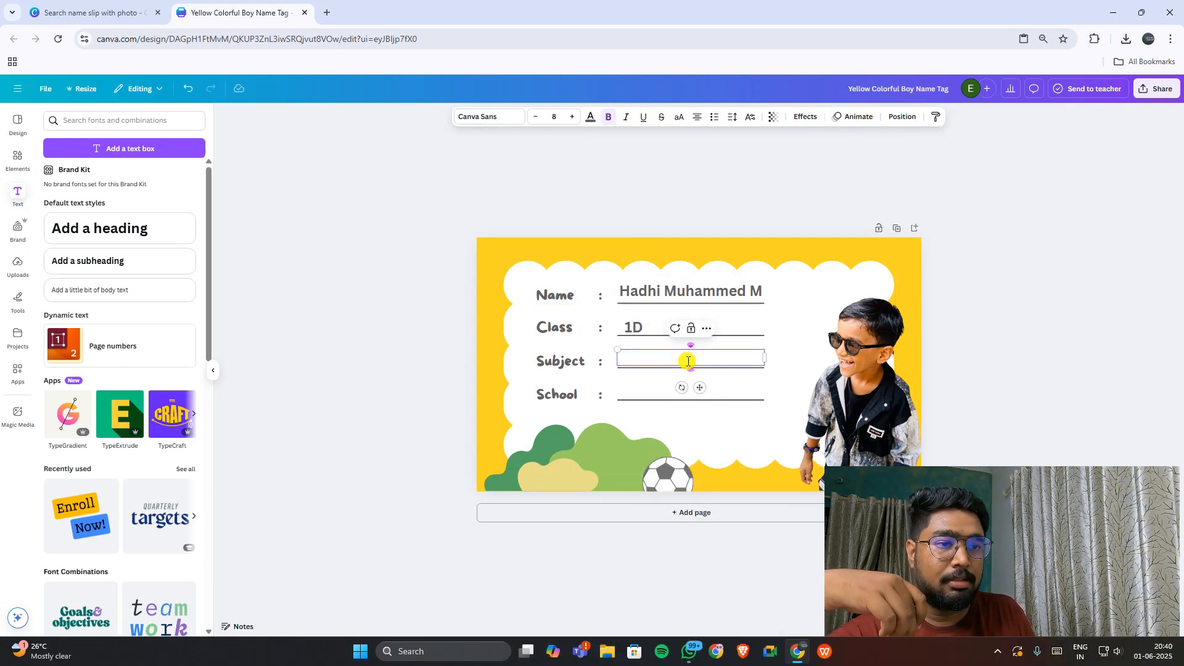
text(MALAYA)
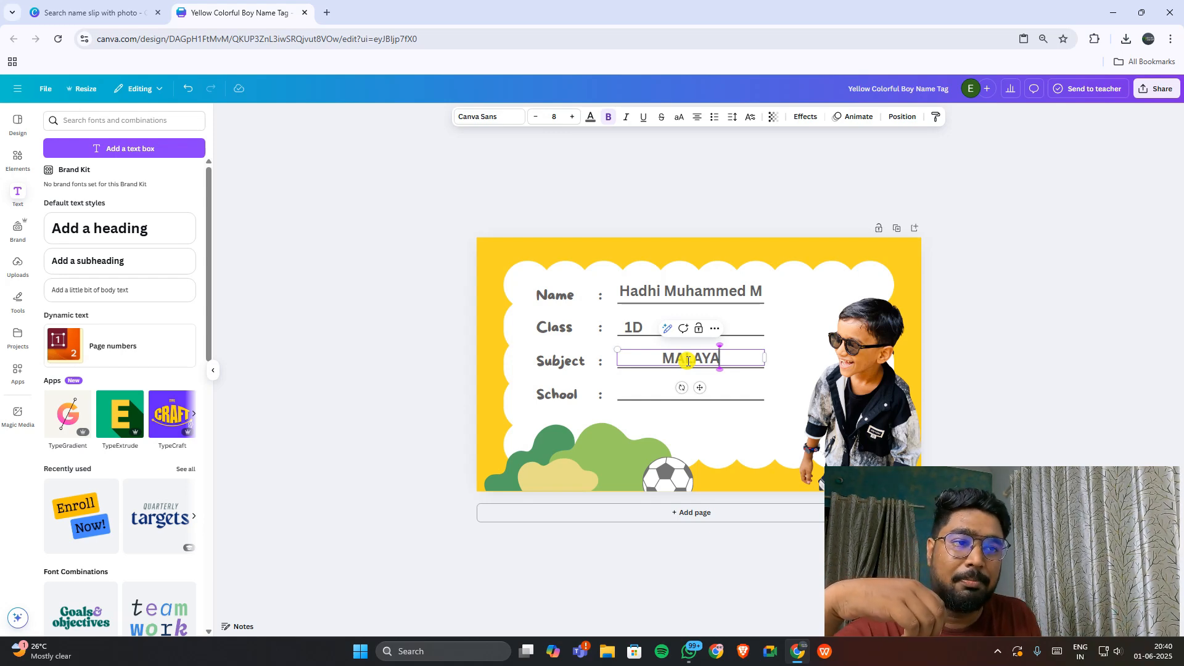
key(BackSpace)
key(BackSpace)
key(BackSpace)
key(BackSpace)
key(BackSpace)
key(BackSpace)
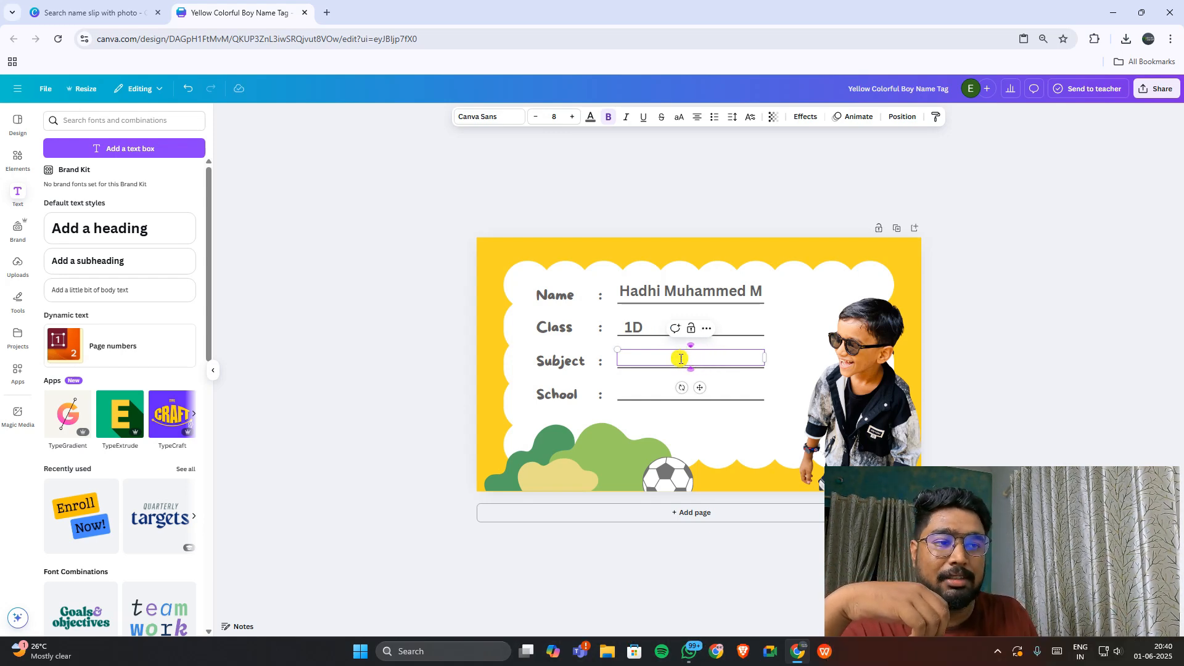
Step: Paste another name copy onto the School line and change it to PMSAPTSVHSS KAIKOTTUKADAVU
click(713, 349)
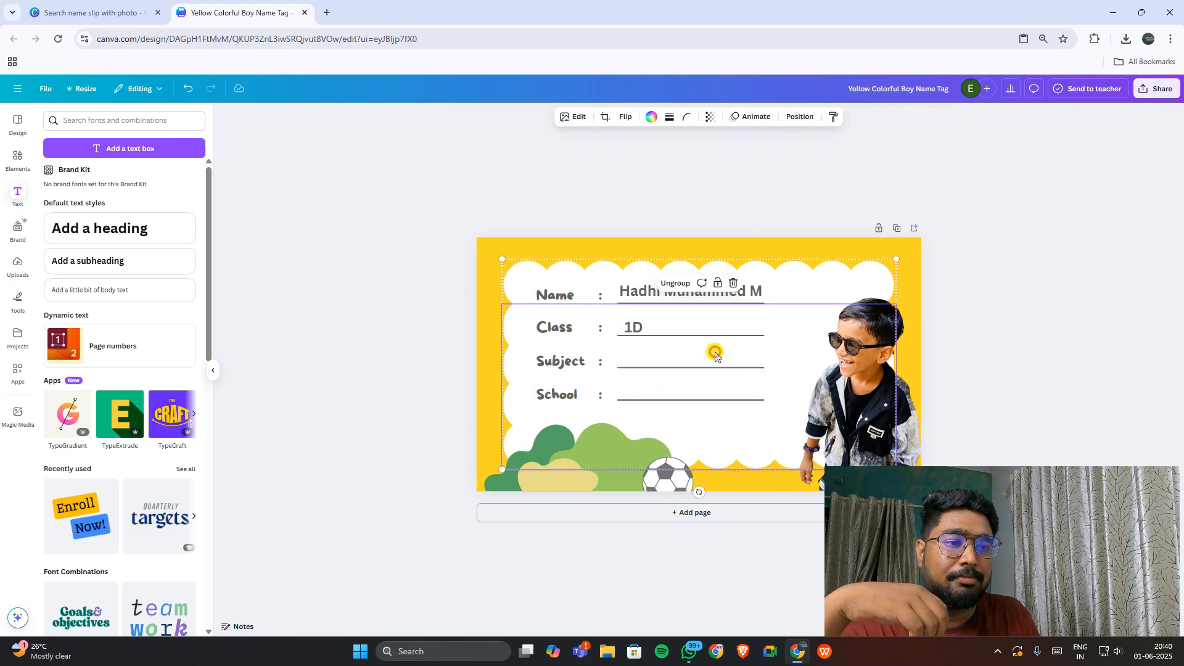
right_click(636, 384)
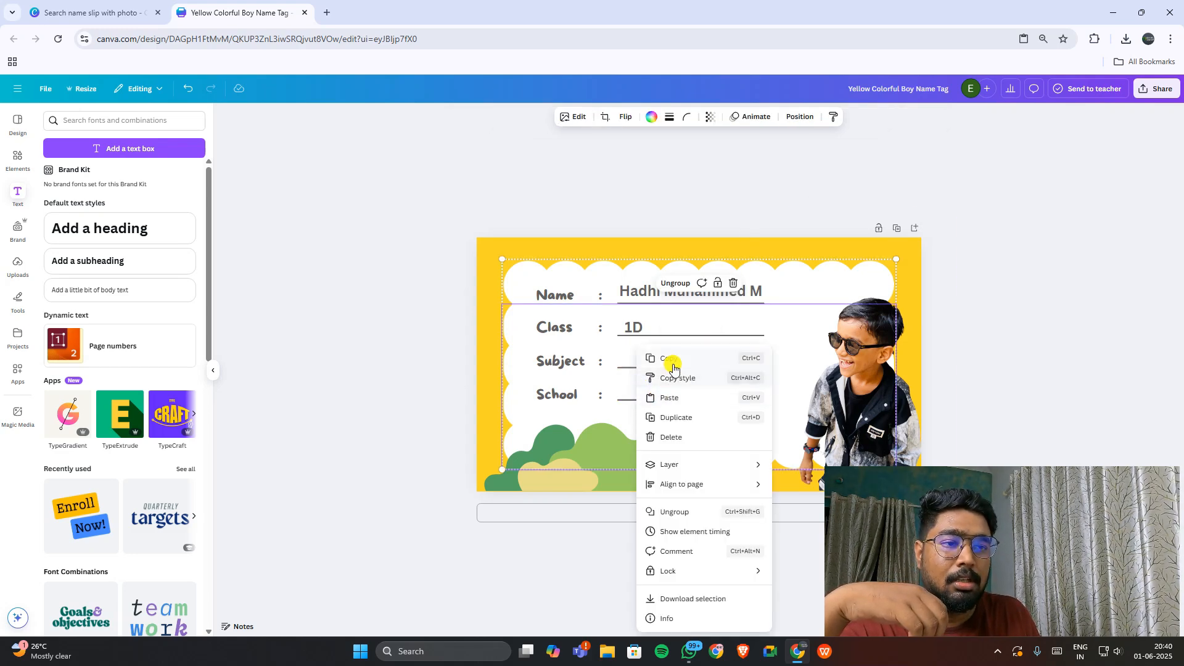
click(678, 396)
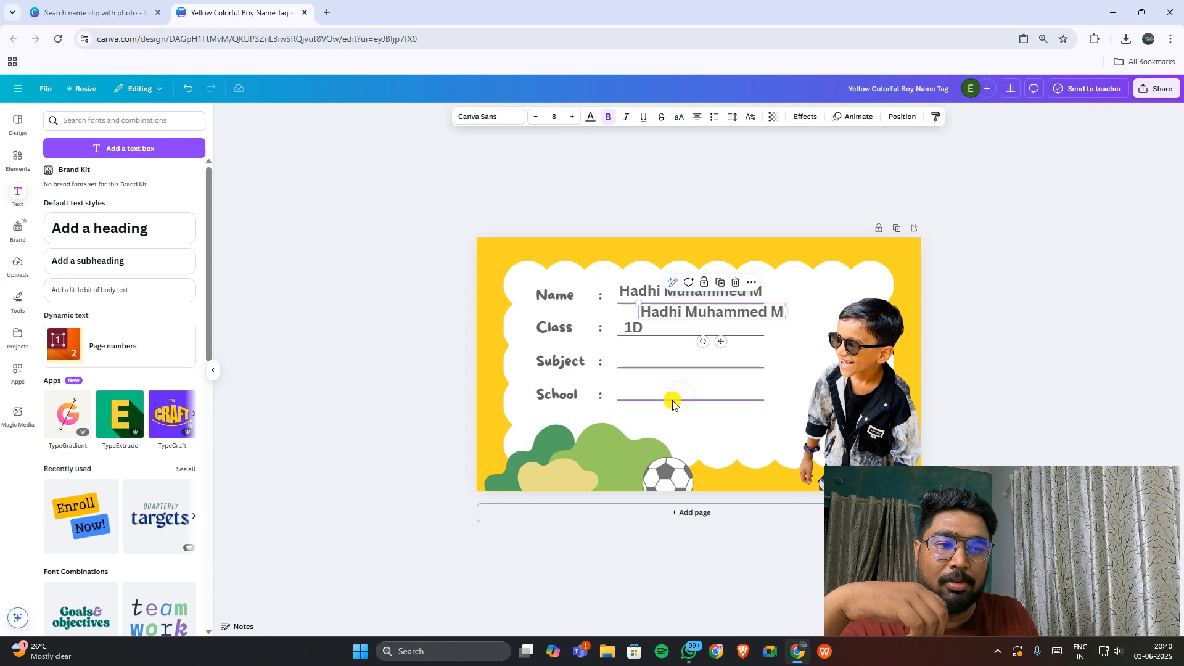
drag(712, 370, 696, 388)
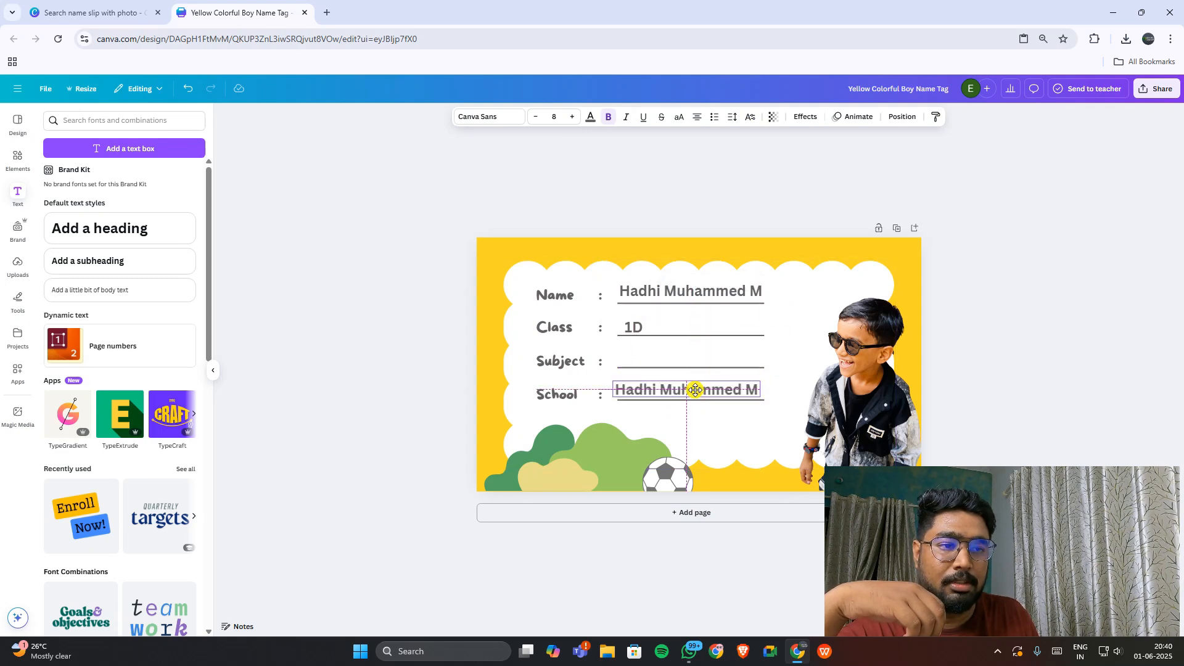
double_click(694, 389)
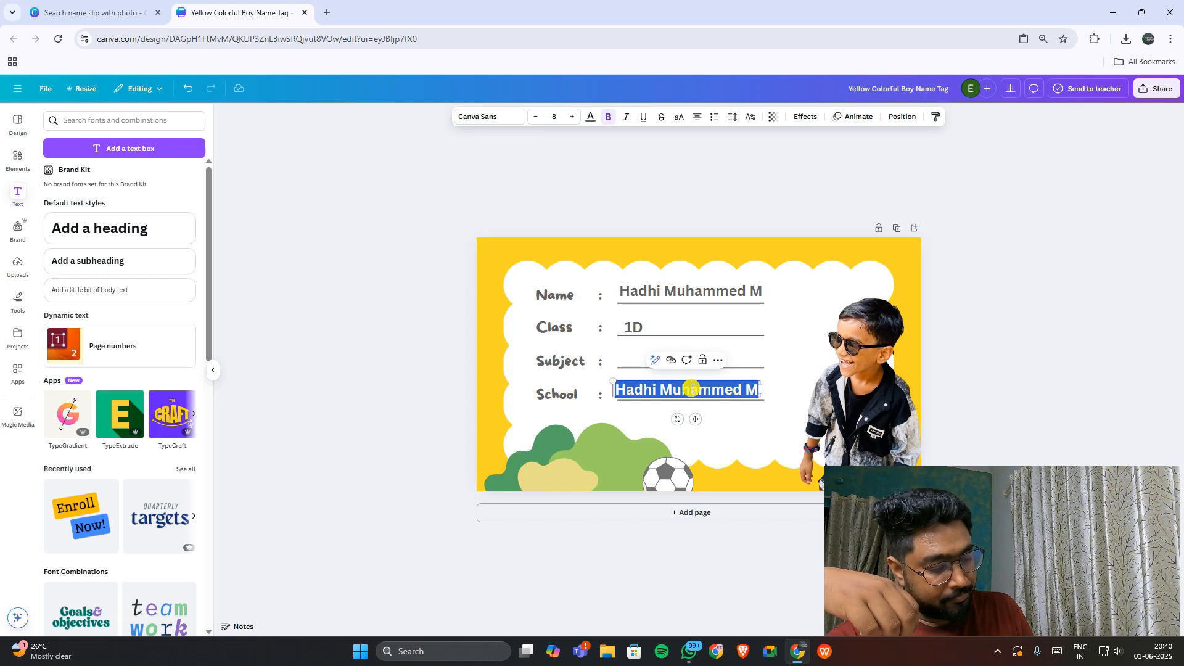
text(PMS)
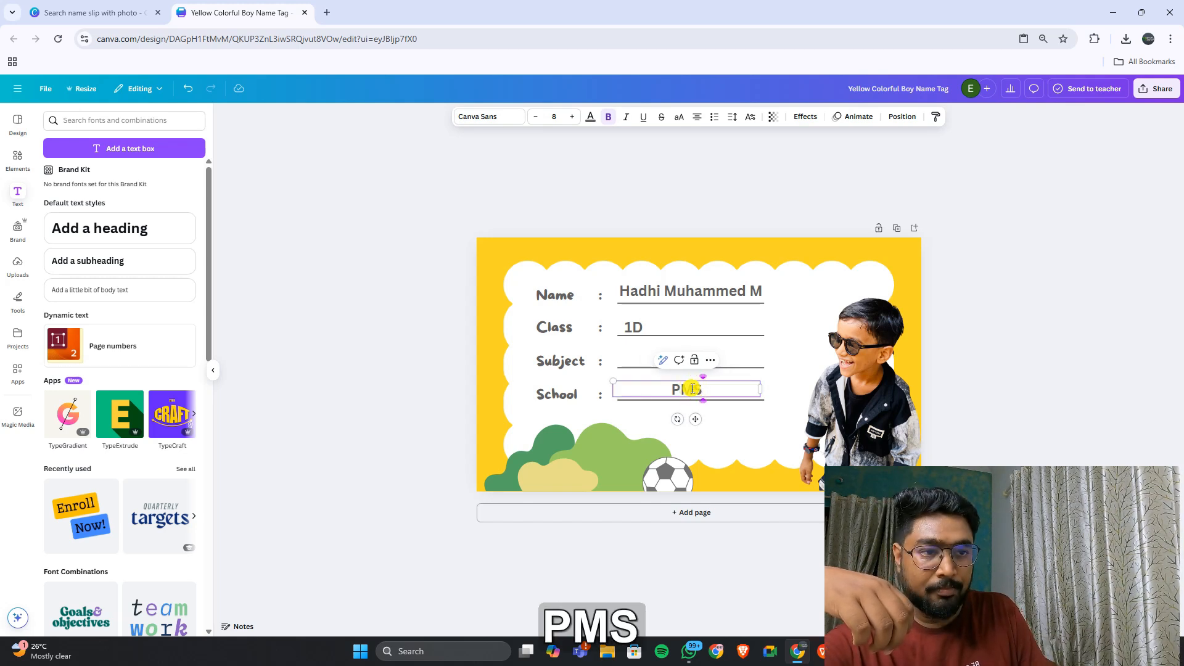
text(AP)
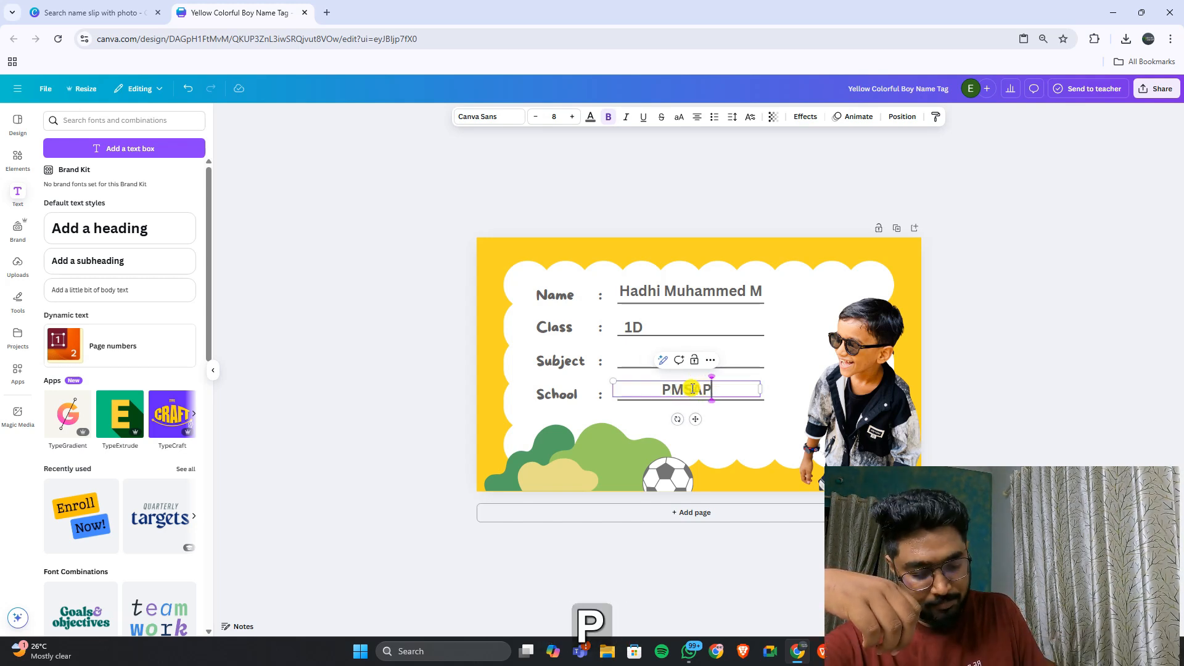
text(TS)
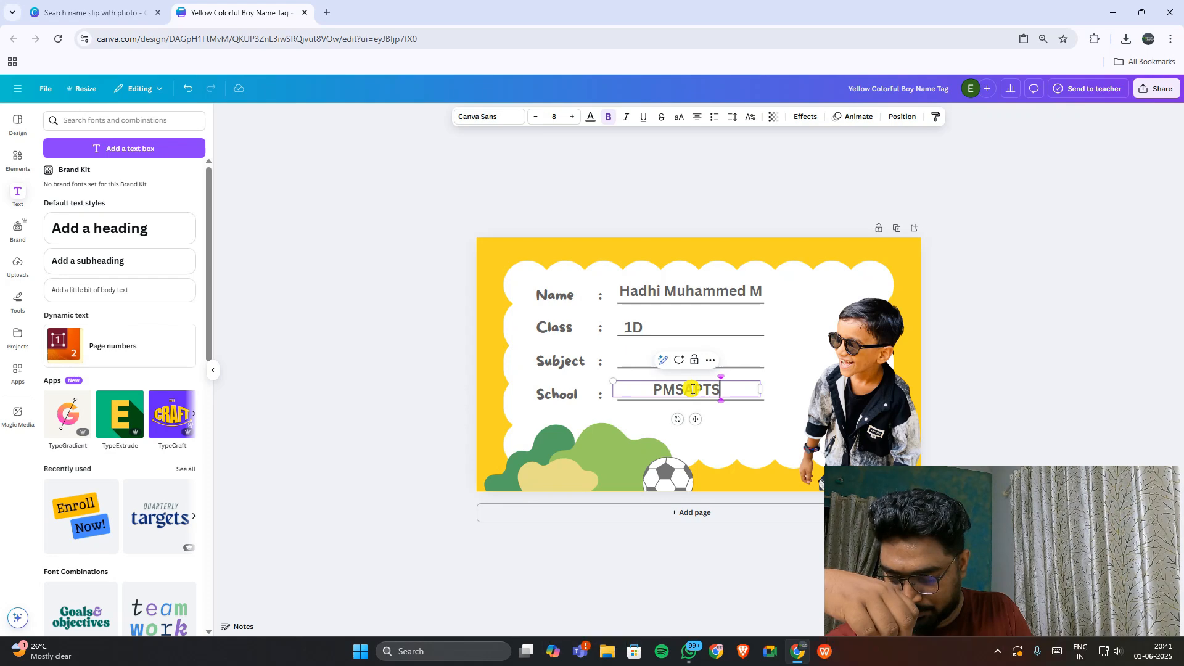
text(VHSS)
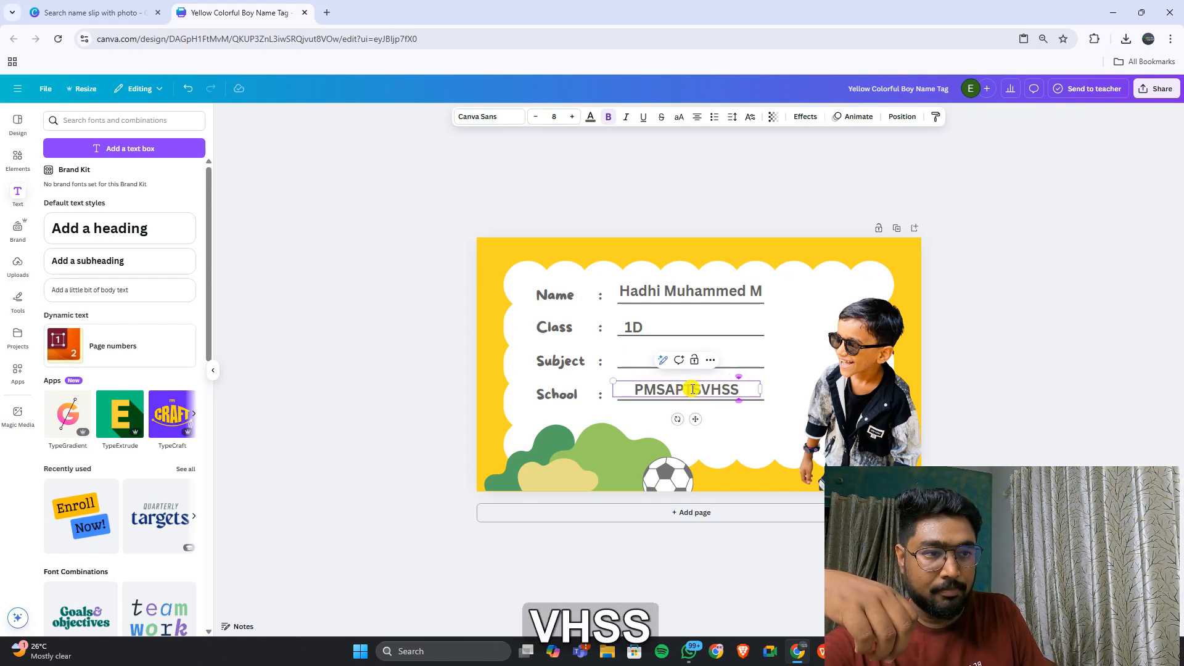
text( KA)
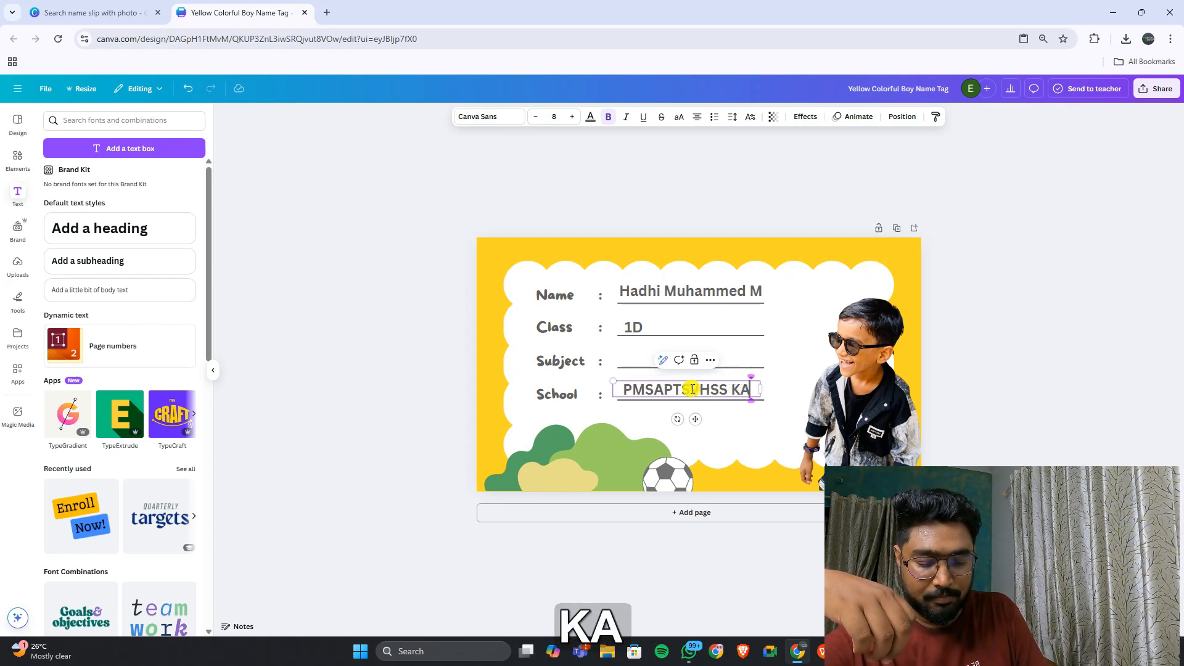
text(IKO)
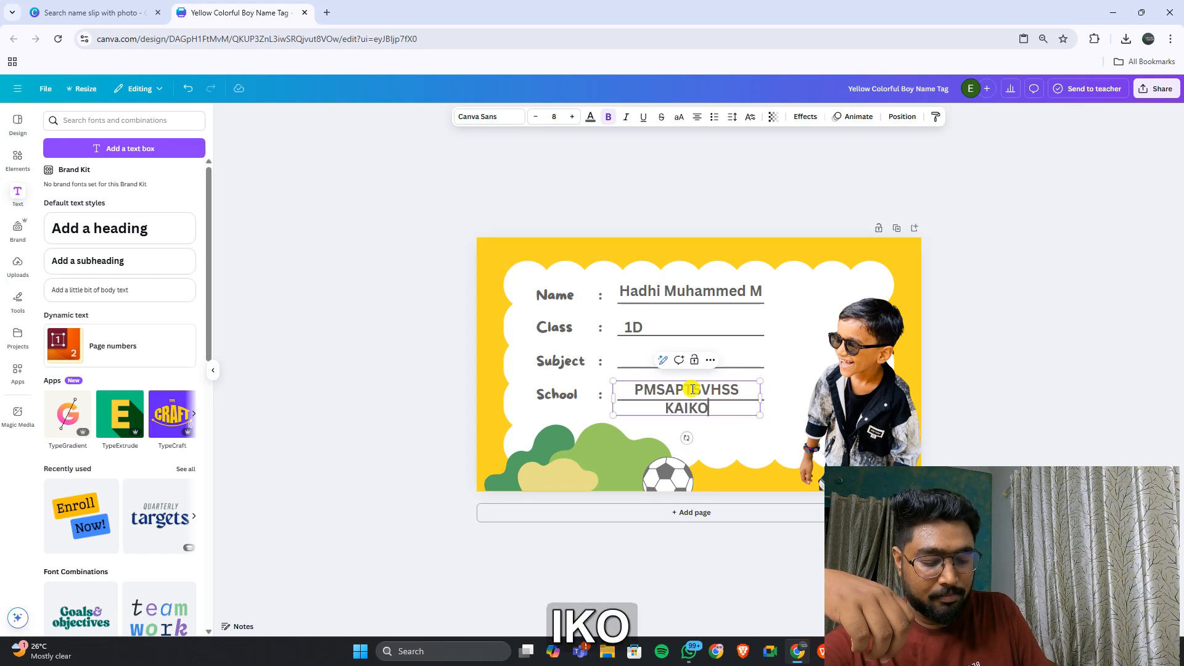
text(TTUKADAVU)
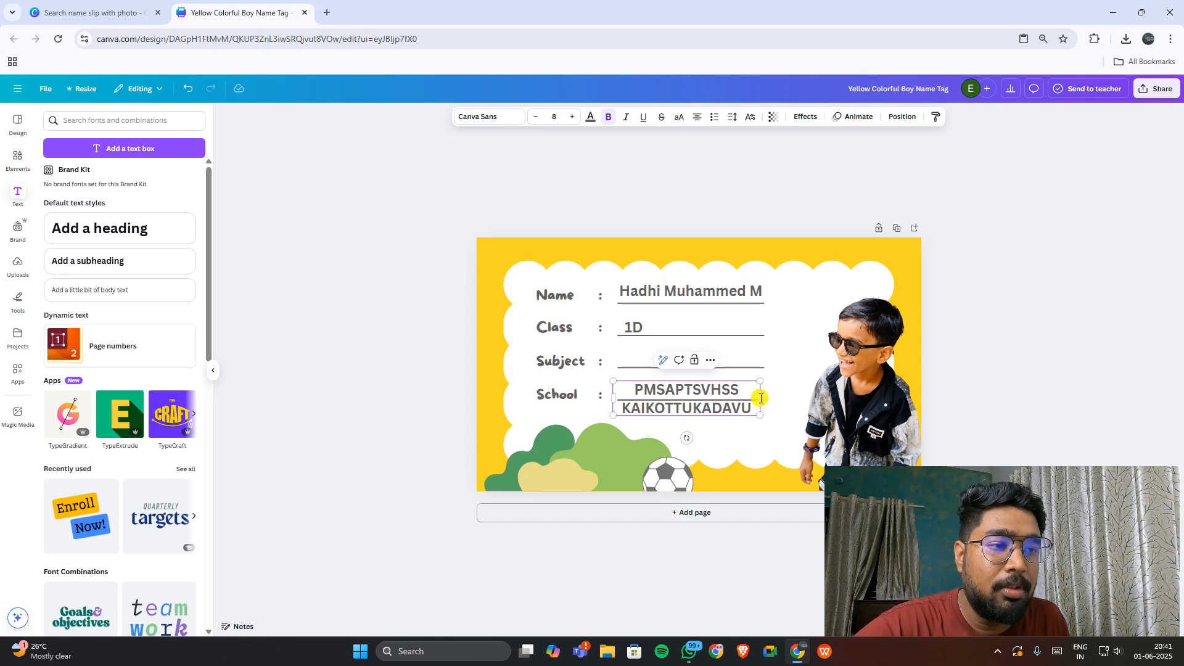
Step: Widen and raise the school name box, then move the School underline lower
drag(762, 393, 828, 398)
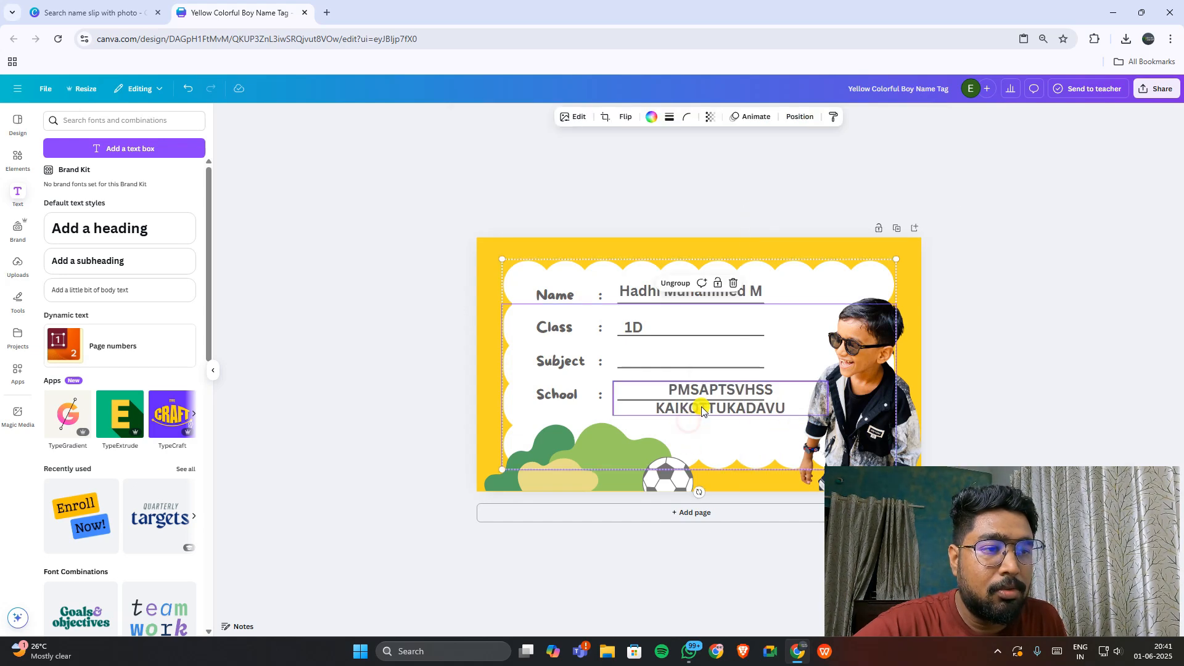
drag(725, 407, 777, 326)
click(674, 400)
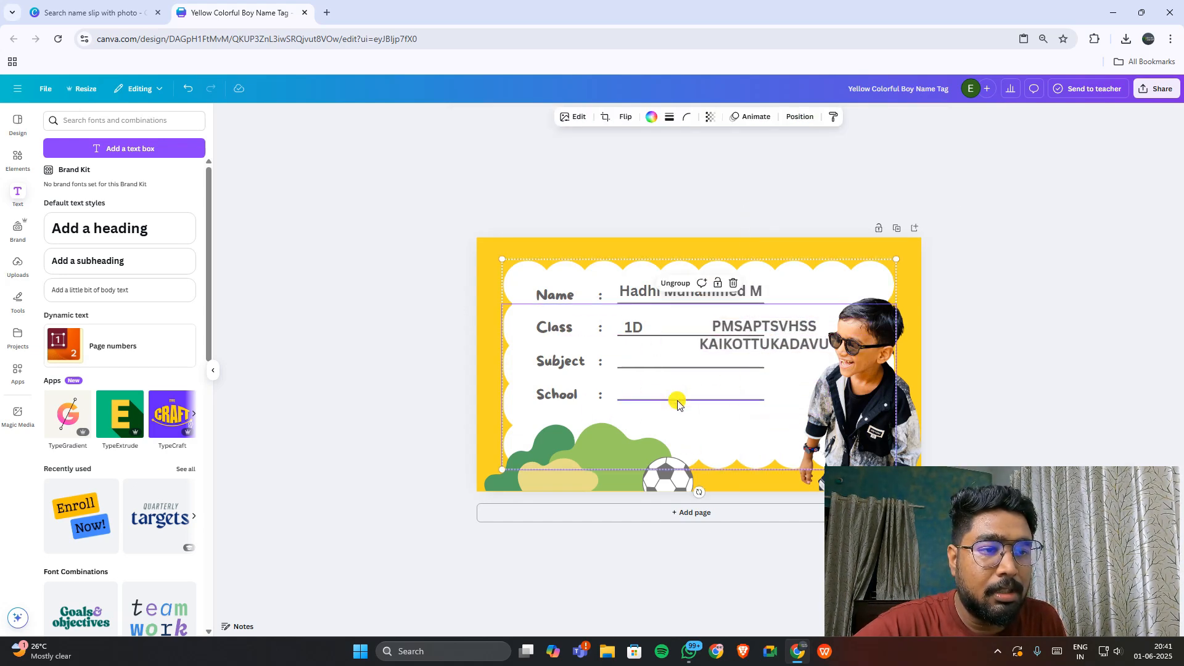
double_click(689, 400)
click(725, 412)
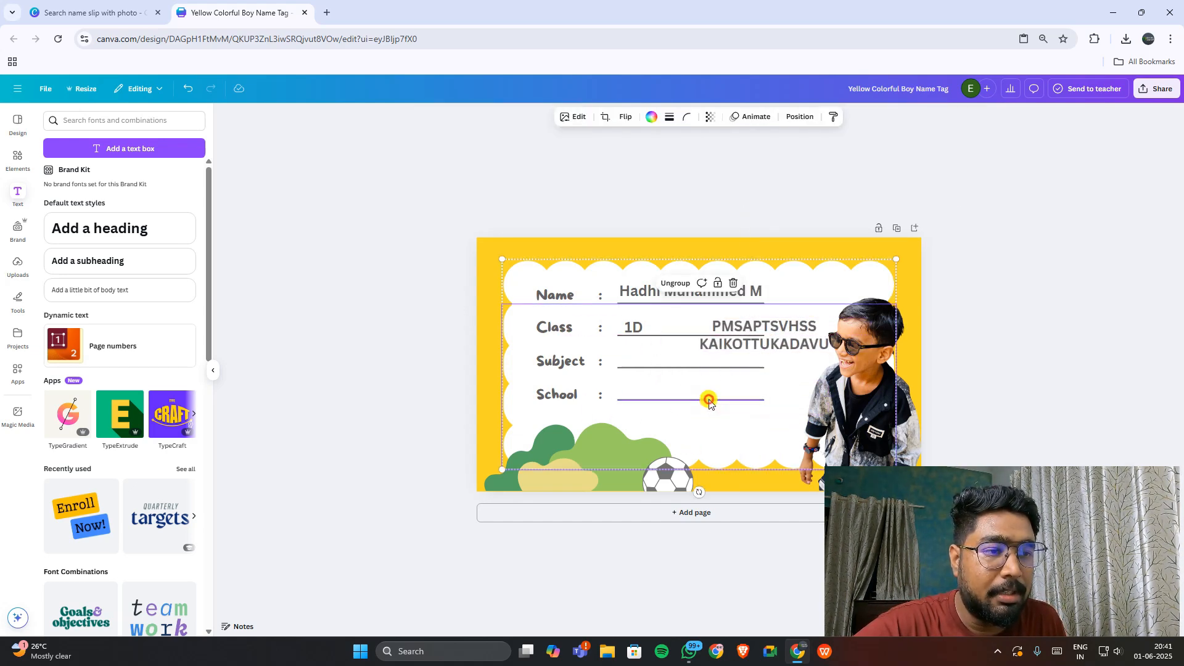
click(709, 402)
drag(713, 402, 717, 424)
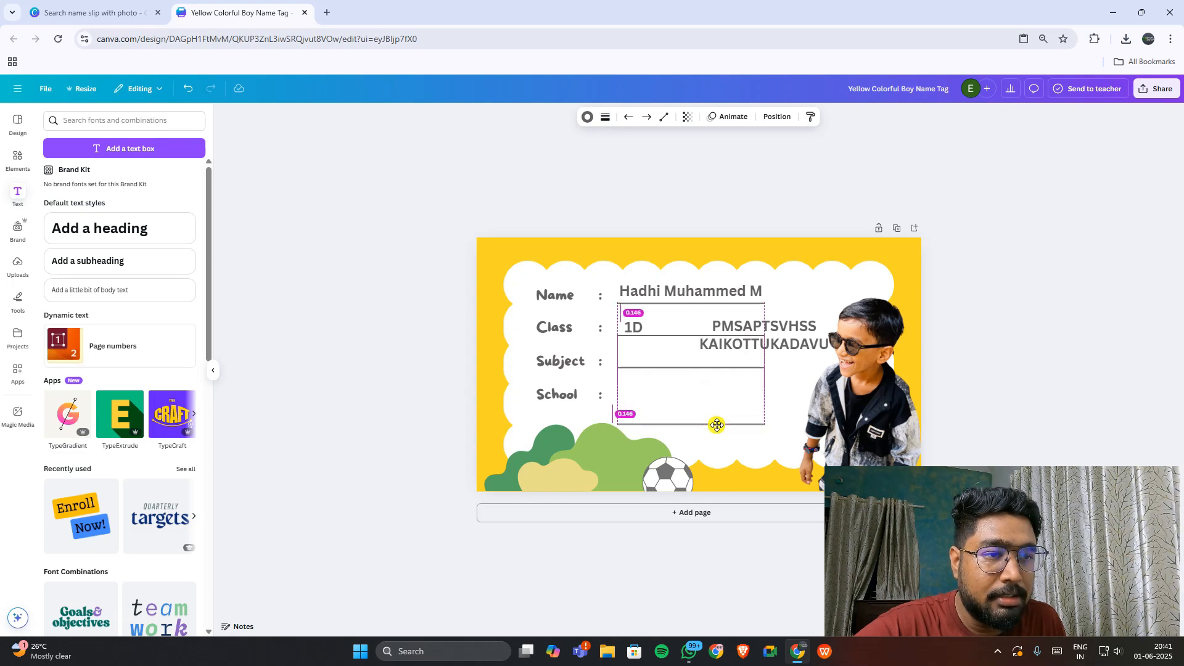
Step: Place PMSAPTSVHSS KAIKOTTUKADAVU left-aligned on two lines beside School
drag(778, 344, 702, 408)
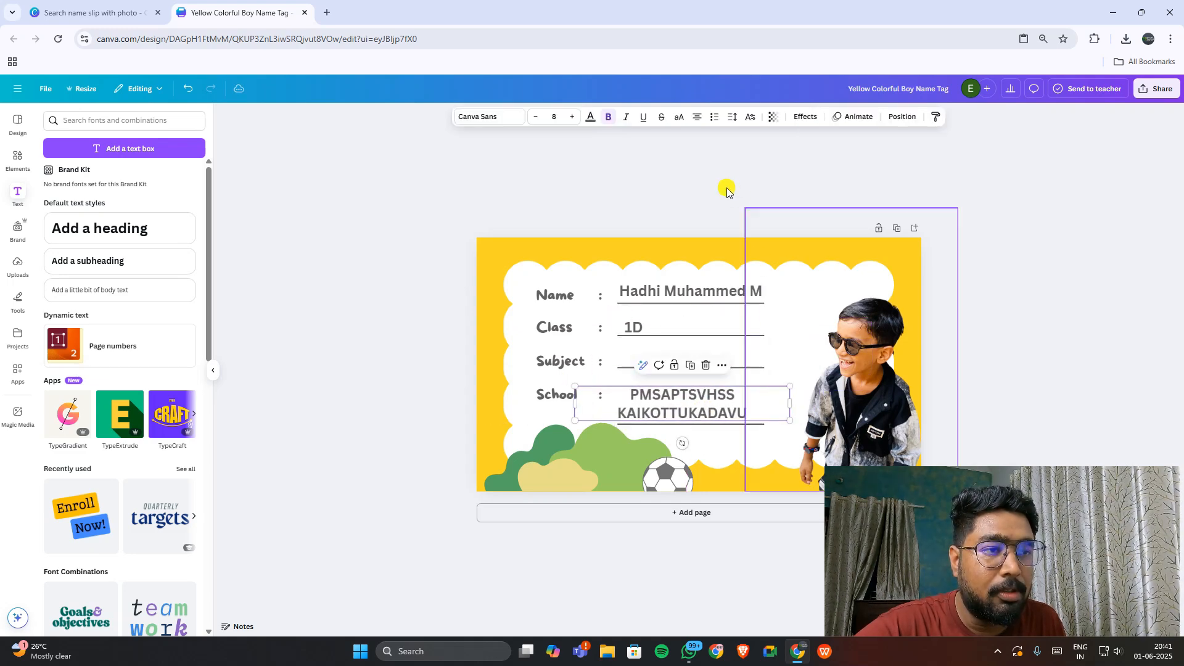
click(697, 116)
drag(680, 392, 717, 391)
click(749, 437)
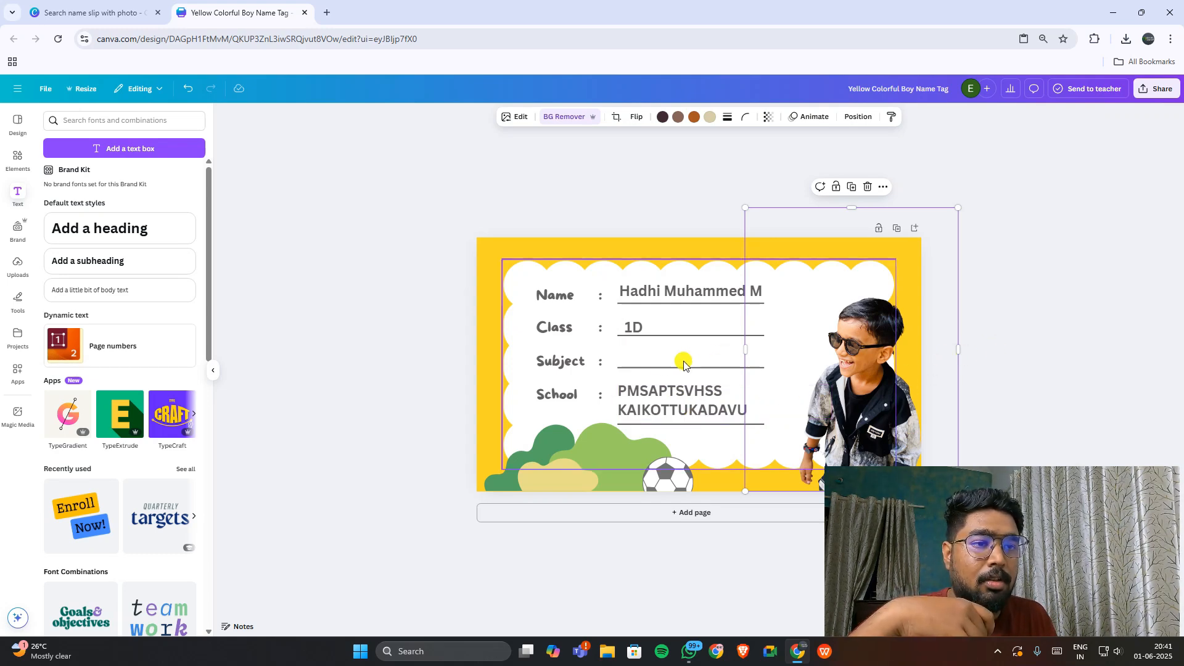
click(648, 365)
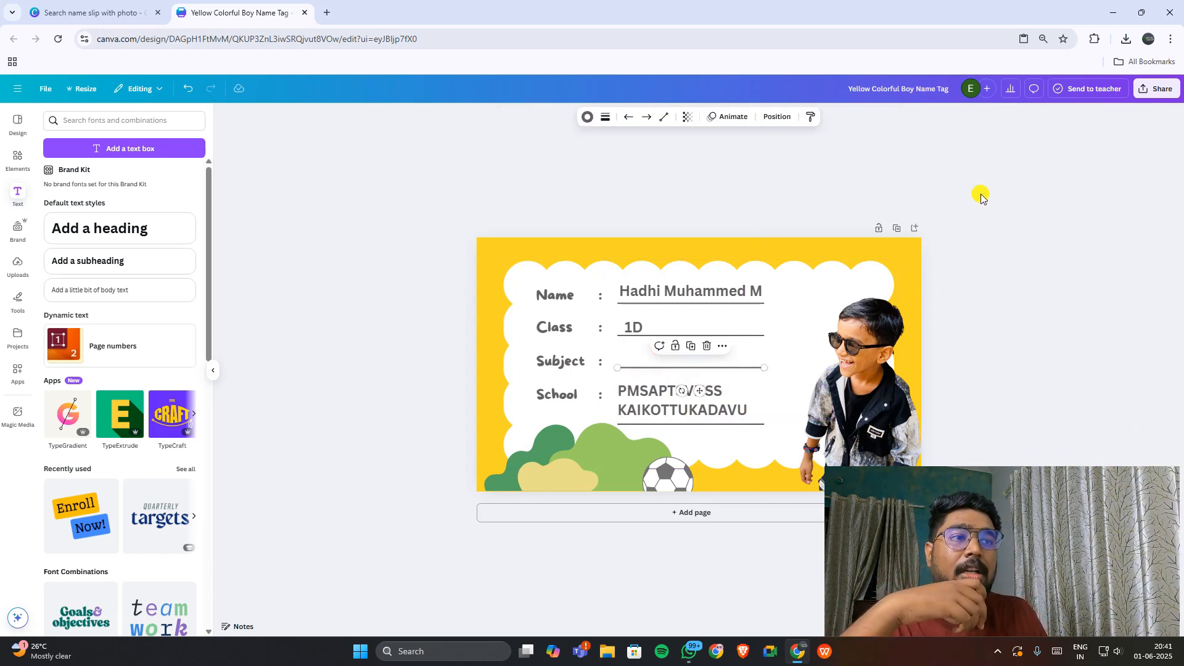
Step: Download the tag as Yellow Colorful Boy Name Tag.png and open it in WPS Photos
click(1156, 88)
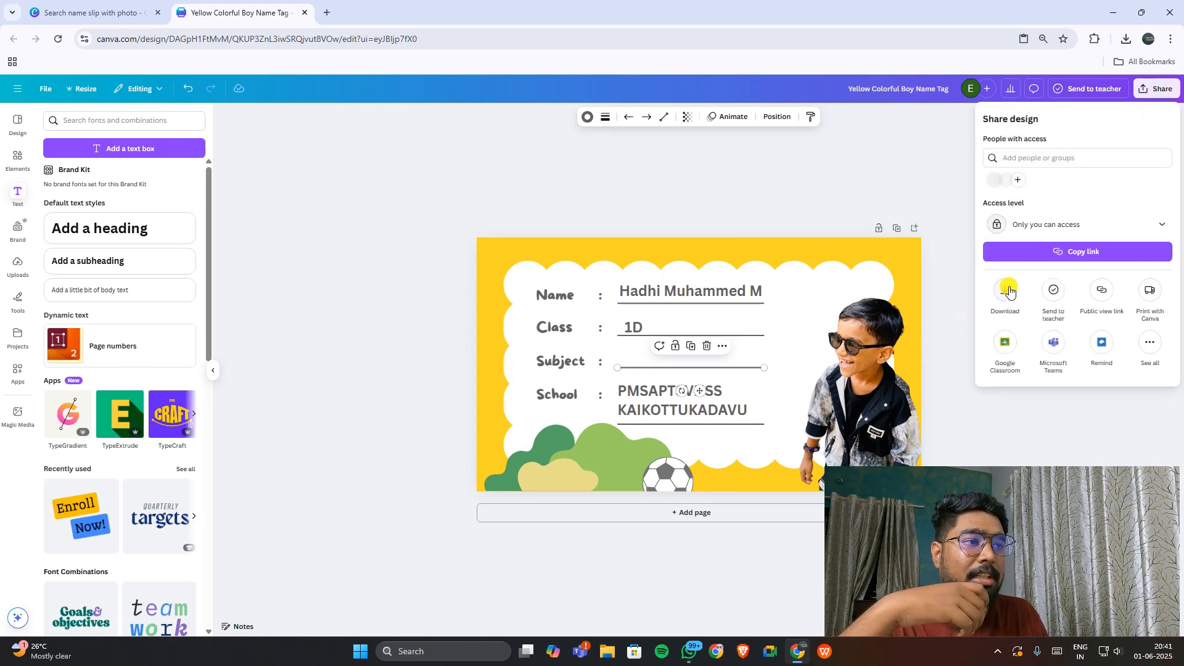
click(1006, 290)
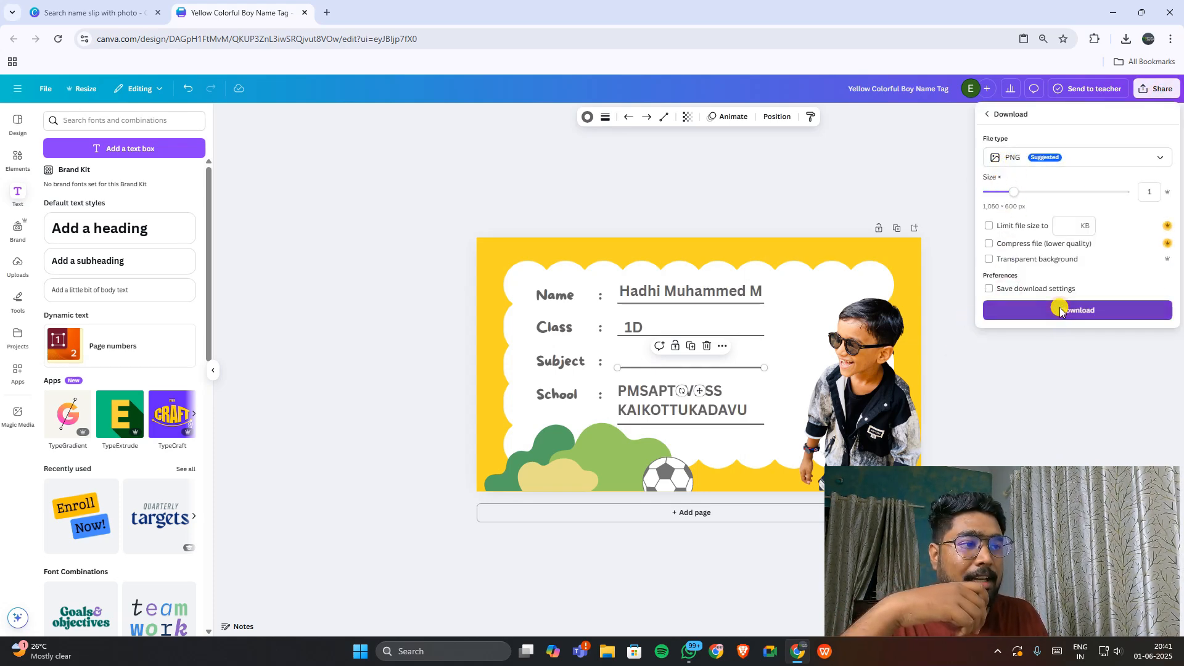
click(1077, 310)
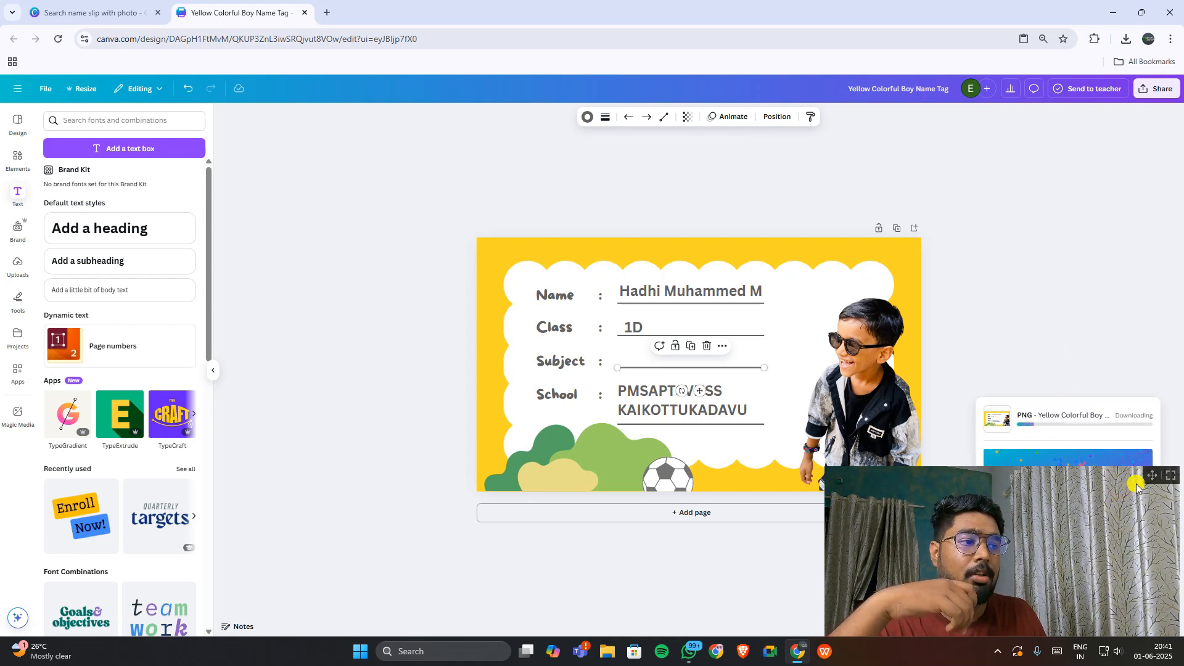
drag(1085, 576, 325, 575)
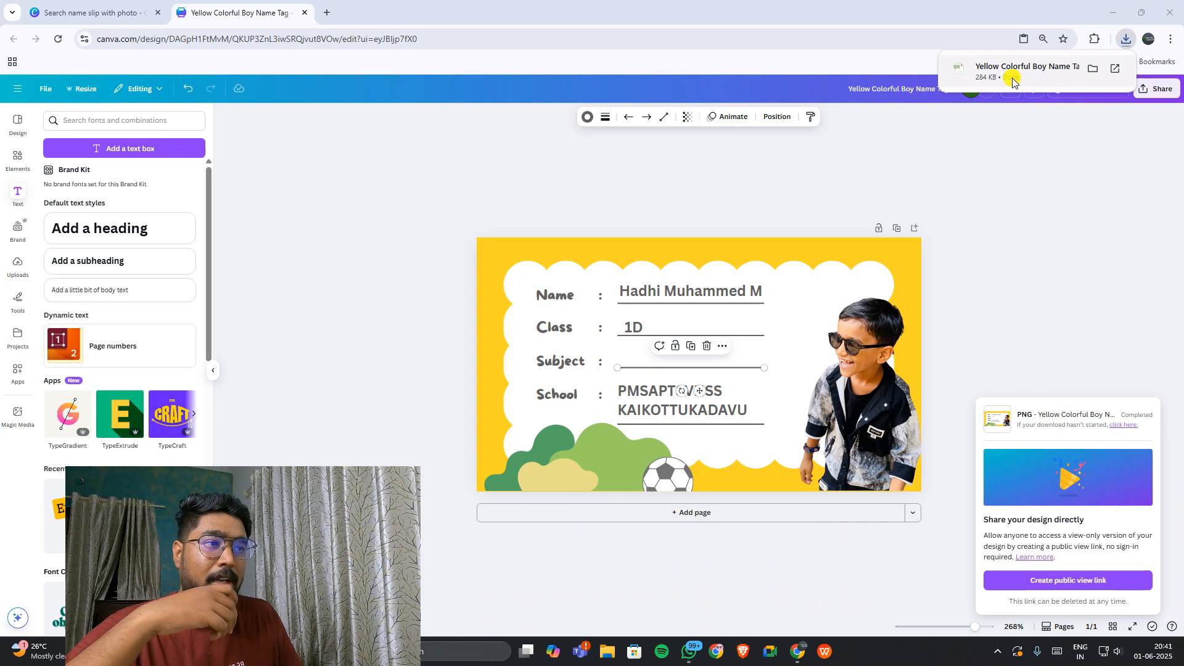
click(1011, 73)
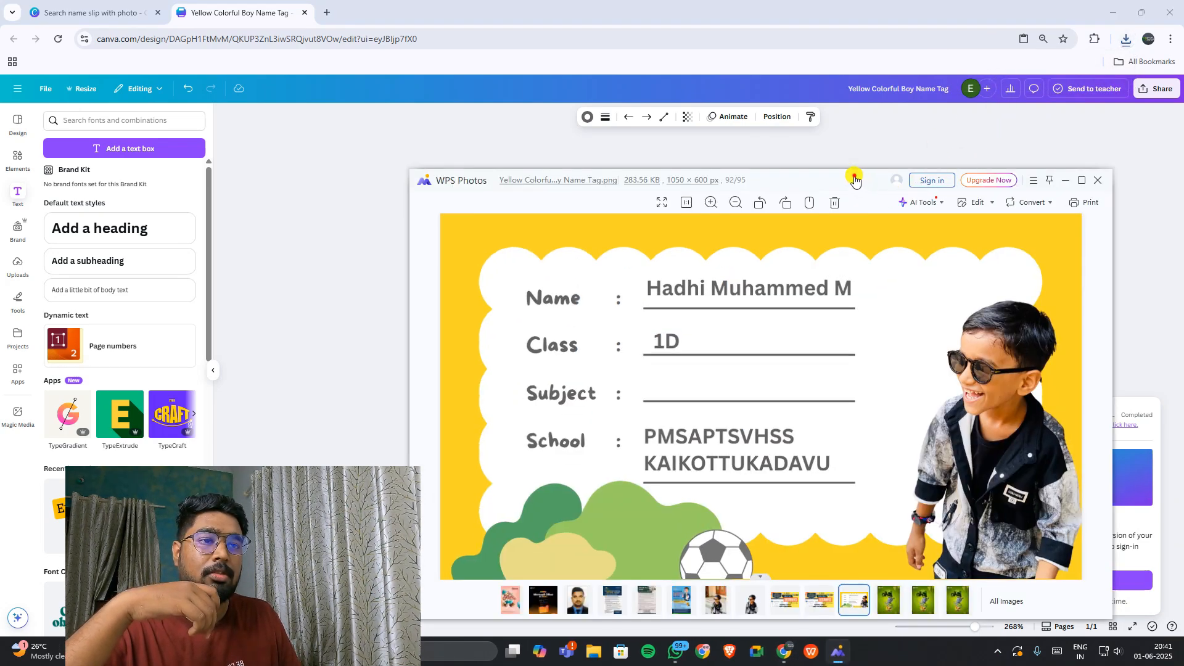
drag(854, 179, 849, 122)
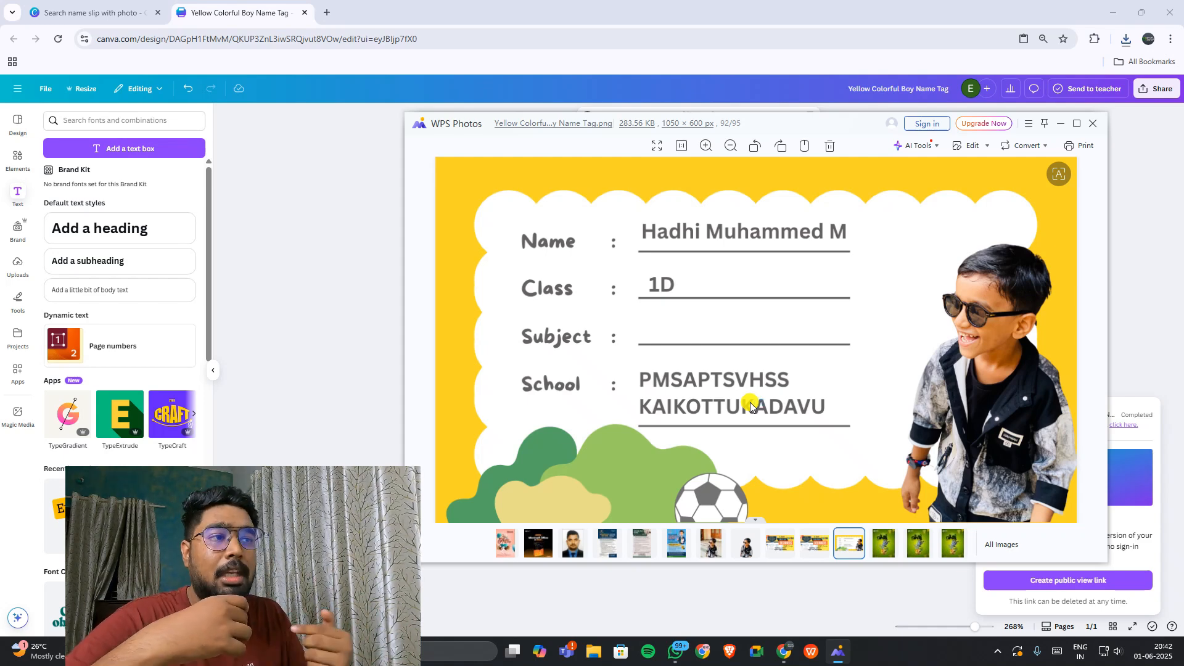
Step: Close WPS Photos after checking the 1050 × 600 px name tag PNG
click(1092, 124)
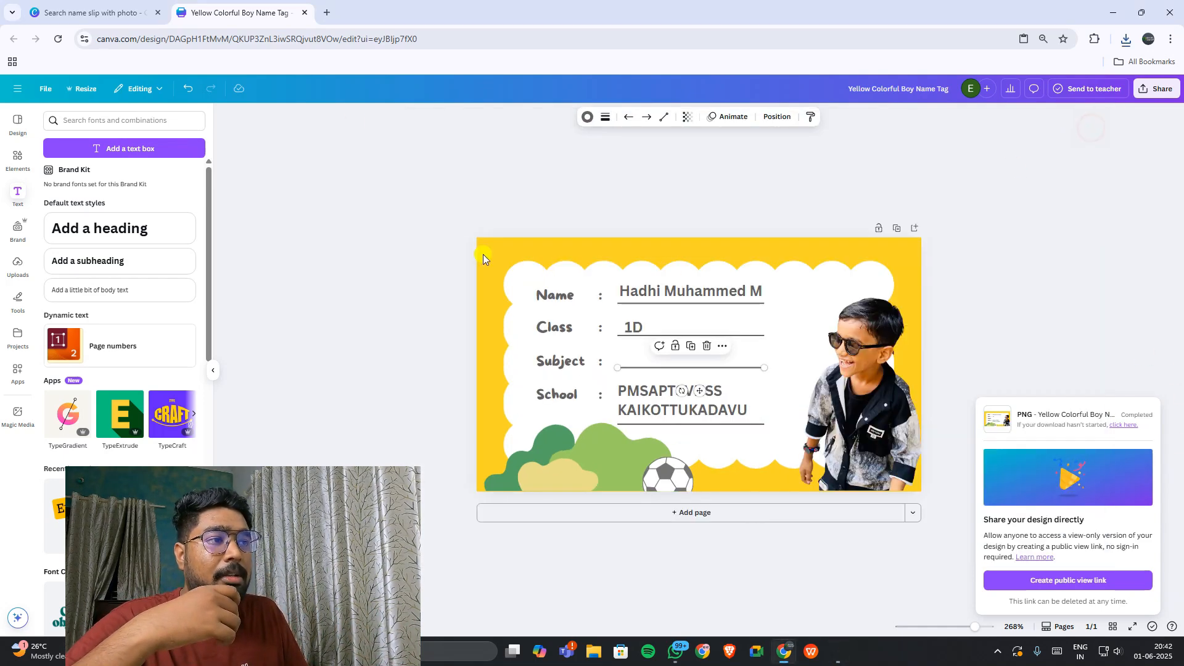
Step: Delete the boy's photo from the name tag and start a new Chrome tab
click(863, 393)
key(Delete)
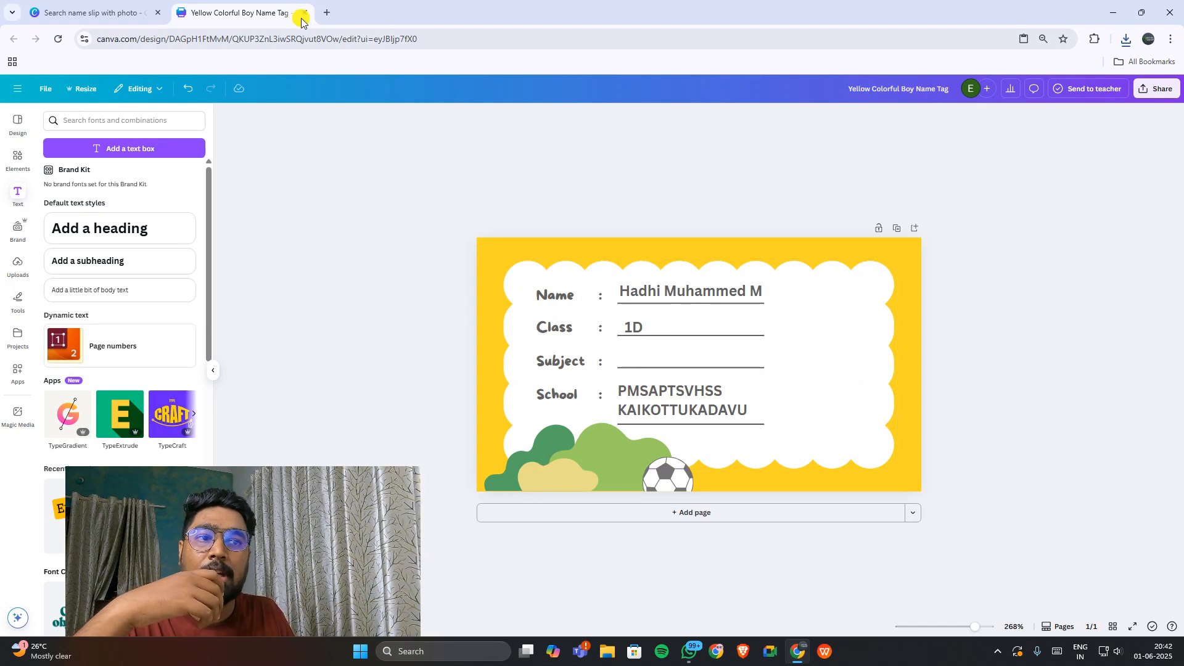
click(327, 13)
Step: Search Google for 'background remover' and open the remove.bg site
text(B)
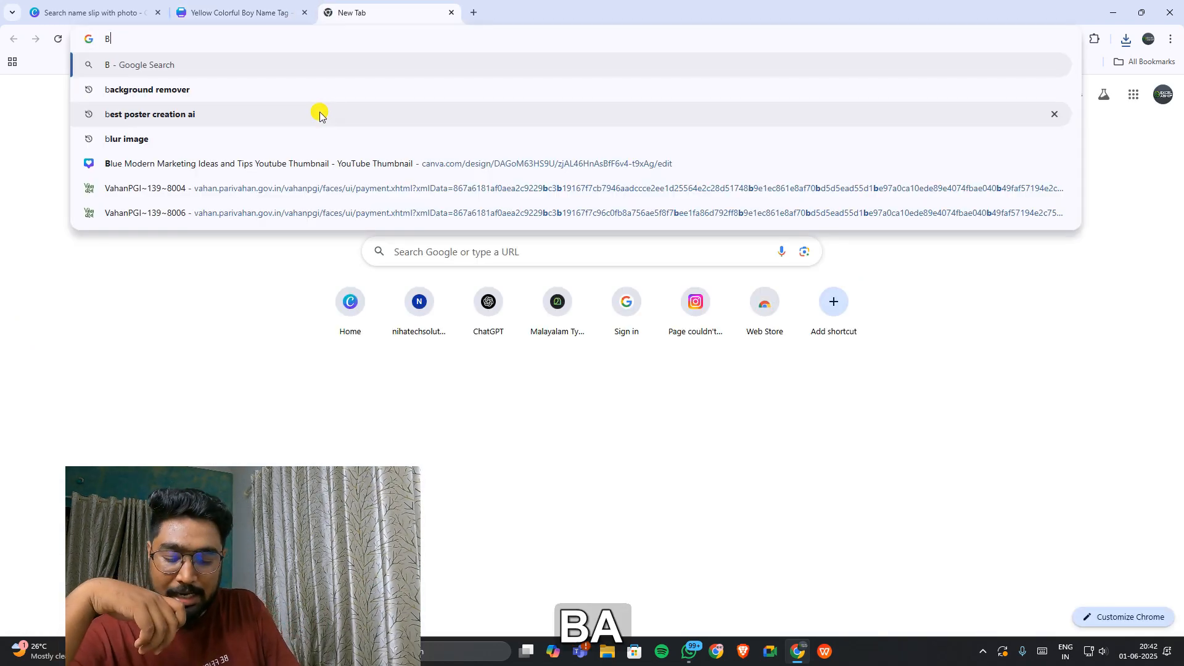
text(ACK)
key(Down)
key(Return)
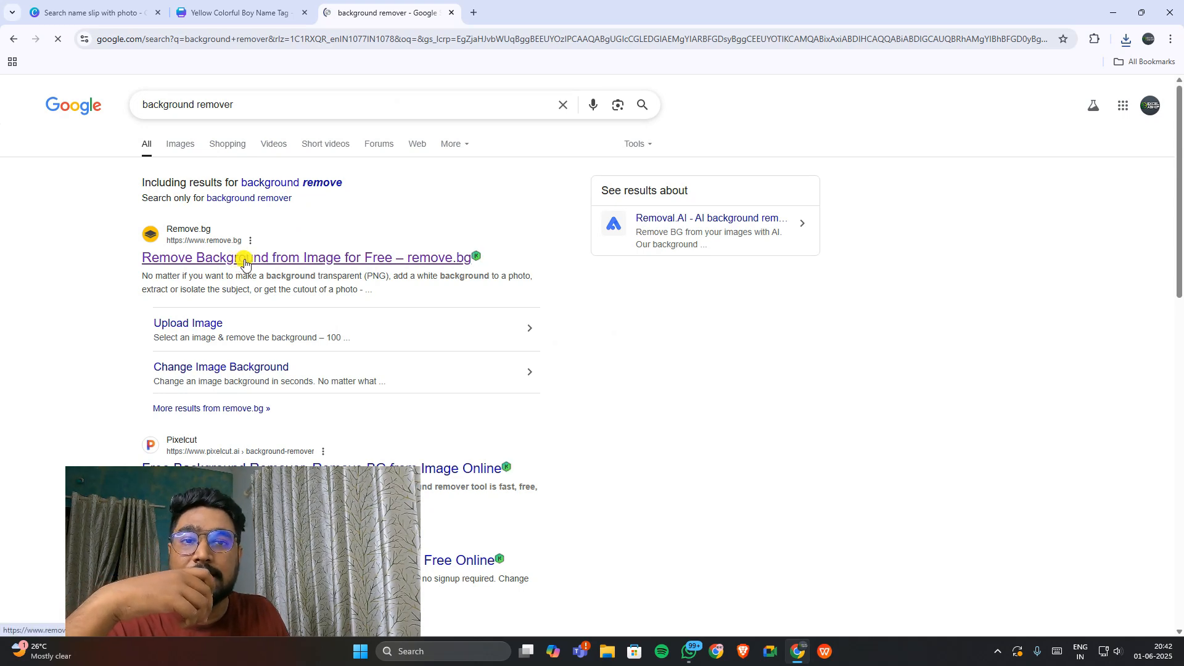
click(331, 262)
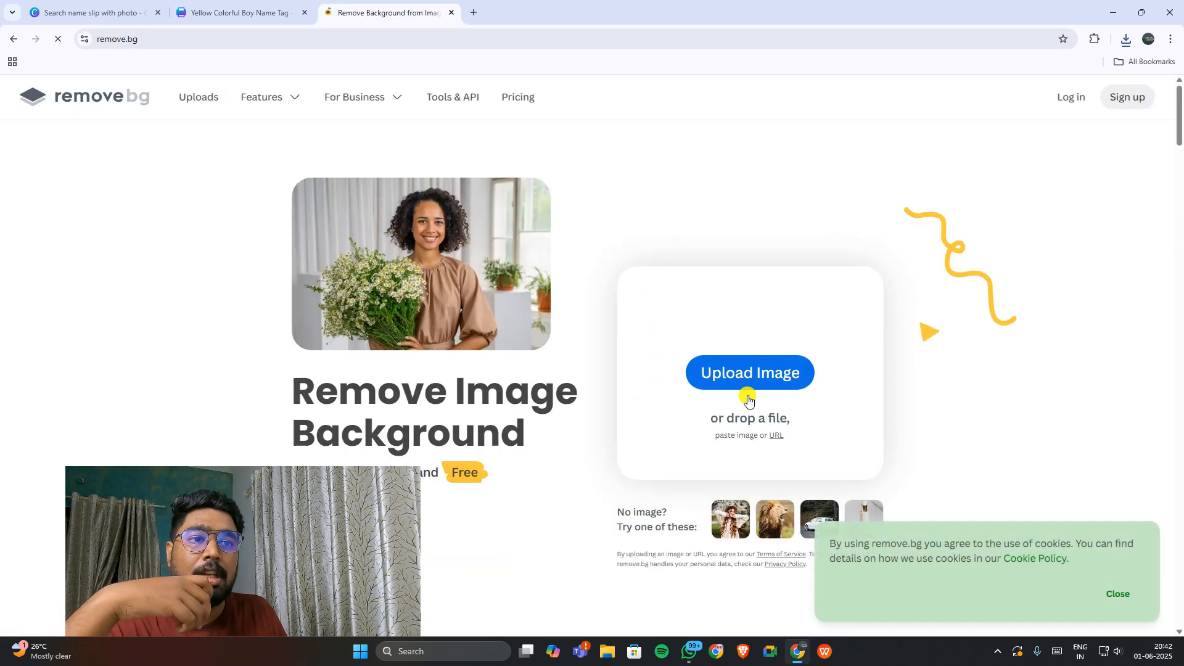
Step: Upload the child's original WhatsApp photo to remove.bg for background removal
click(750, 380)
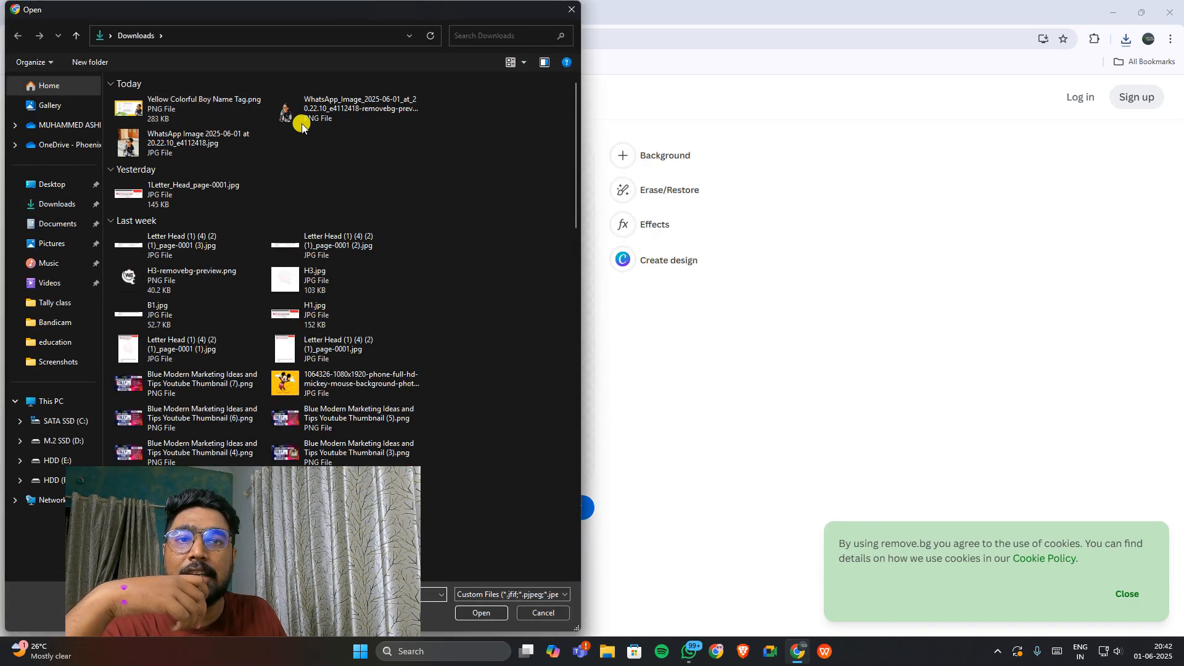
click(162, 147)
click(483, 613)
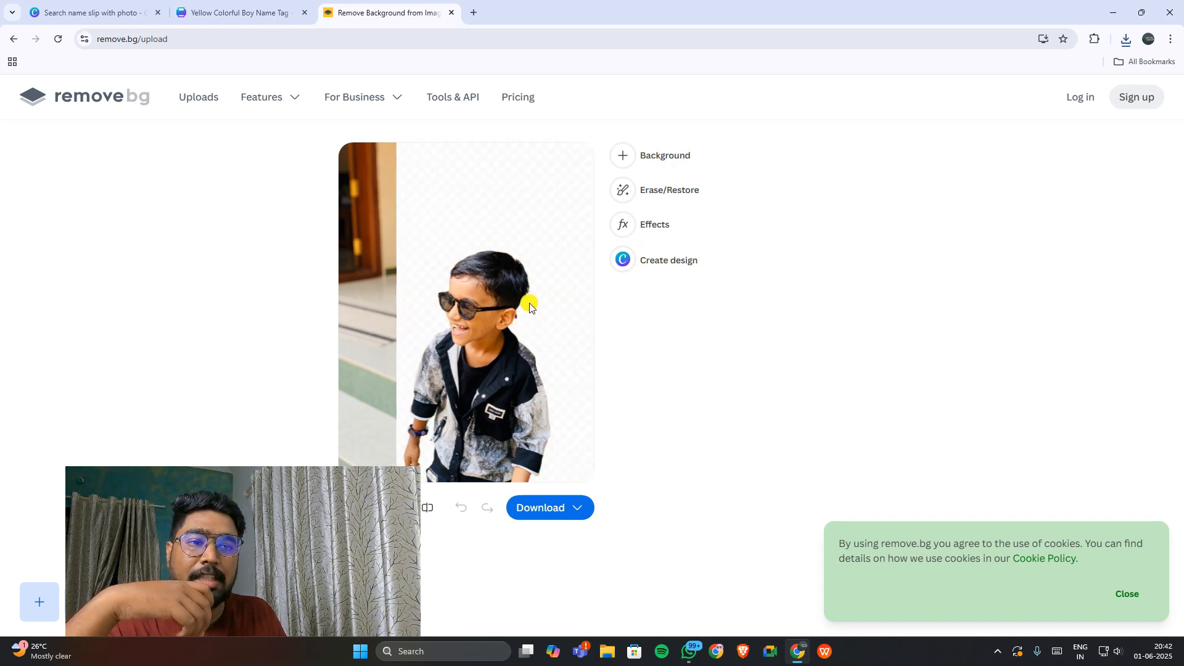
Step: Download the free 433 × 577 preview cut-out PNG and return to Canva
click(547, 508)
click(550, 429)
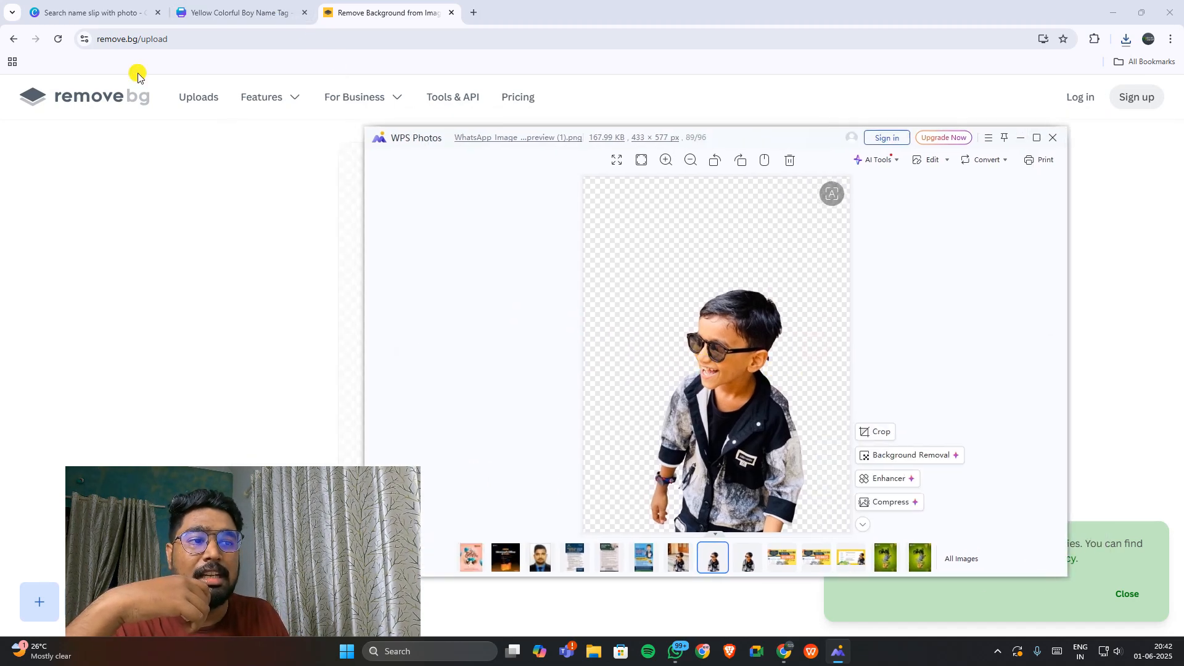
click(238, 12)
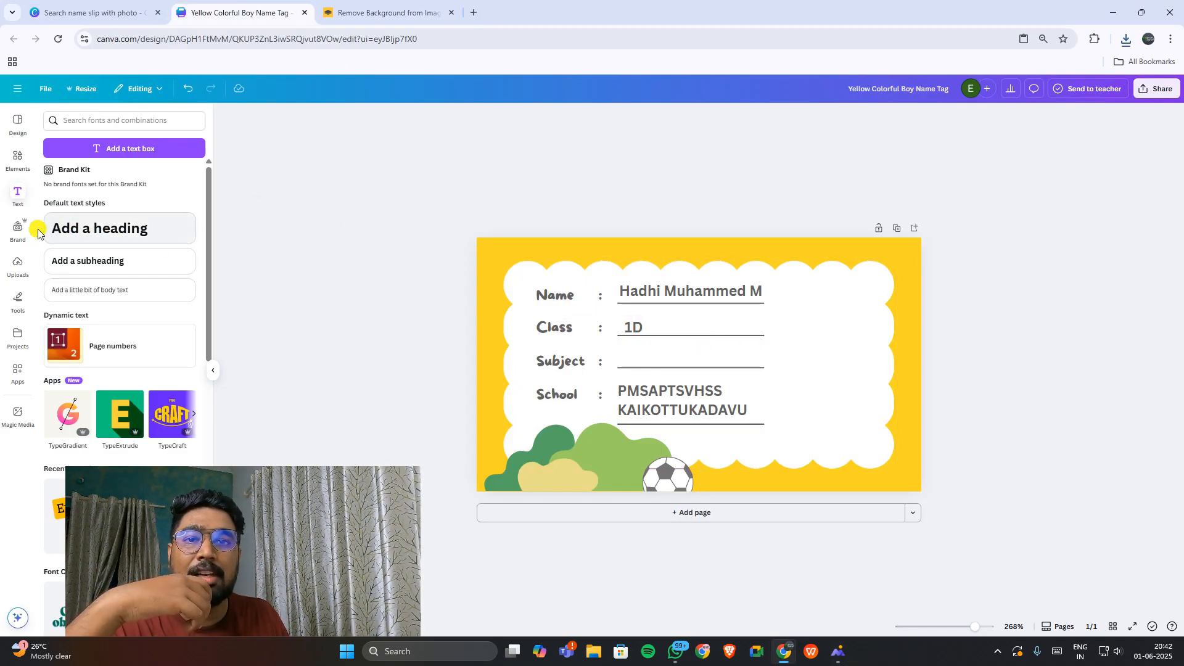
Step: Upload the removebg PNG, insert it, enlarge it and place it on the tag's right edge
click(17, 264)
click(114, 146)
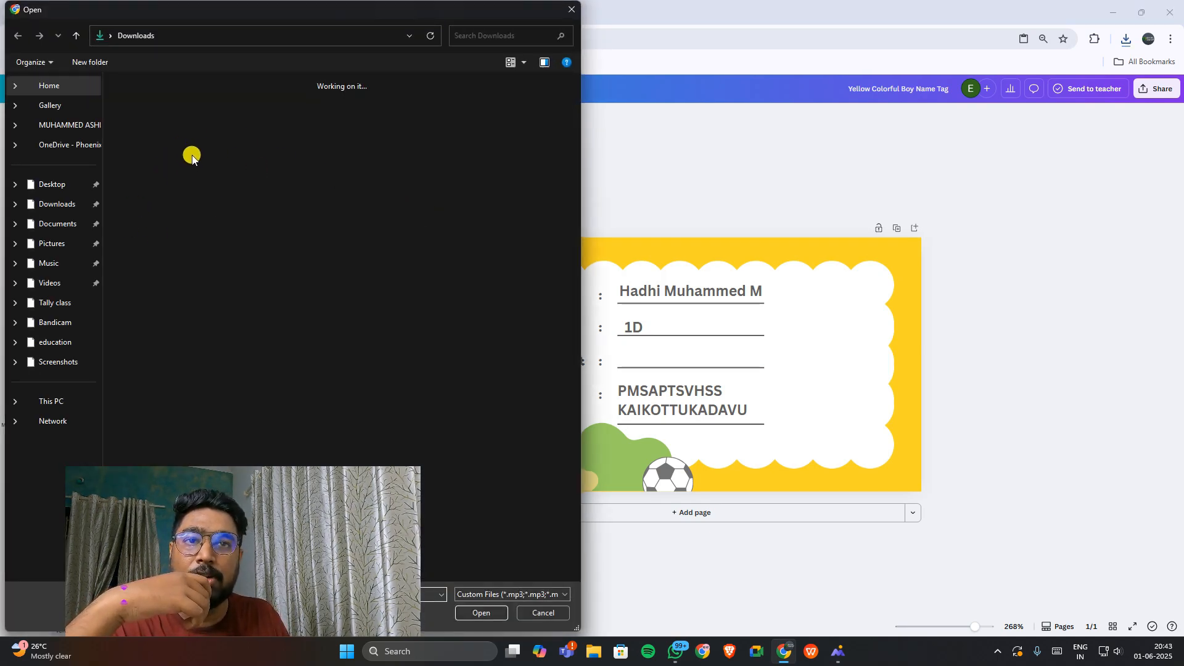
click(468, 613)
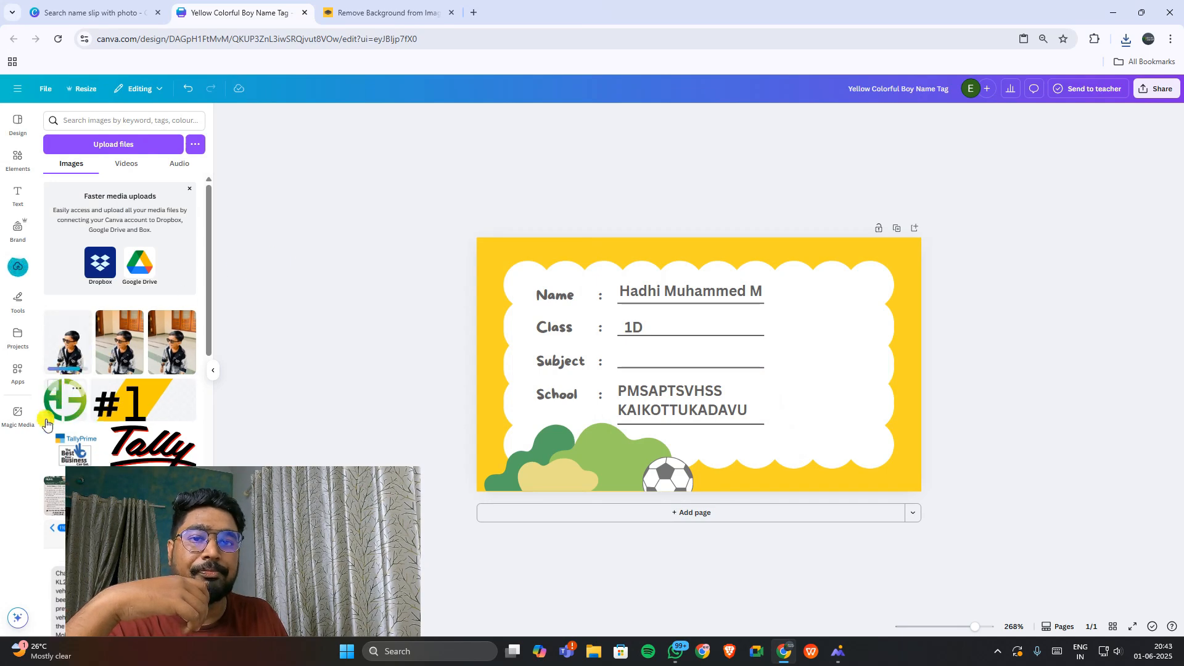
click(66, 339)
drag(779, 462, 866, 548)
drag(777, 440, 901, 383)
click(1006, 369)
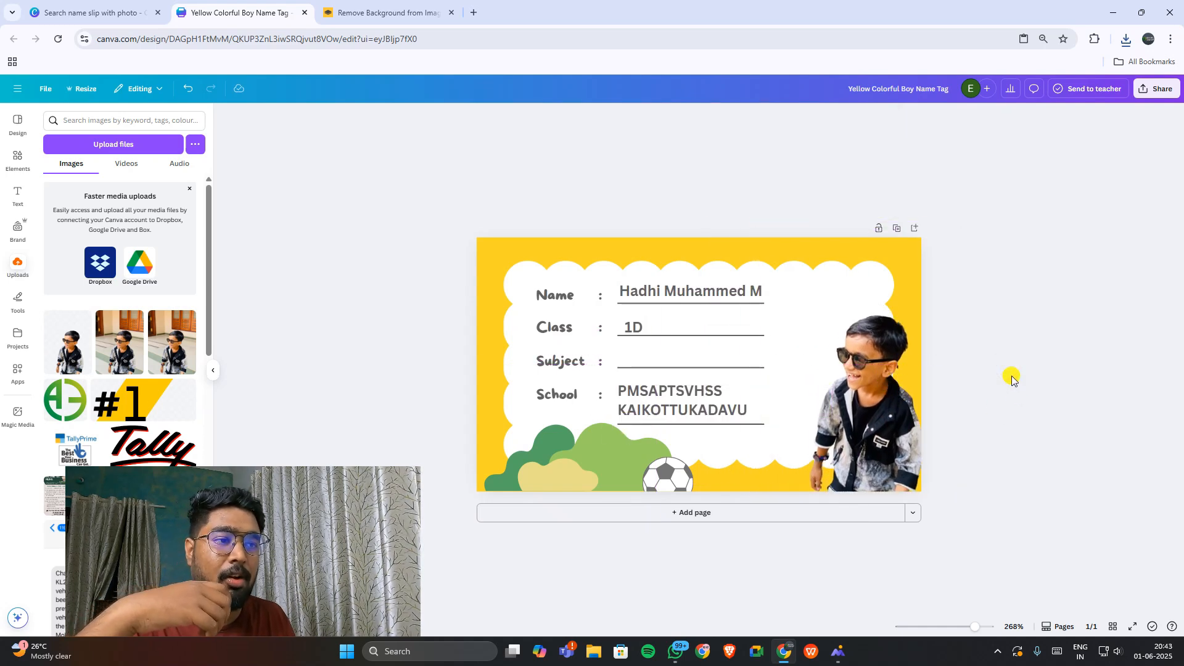